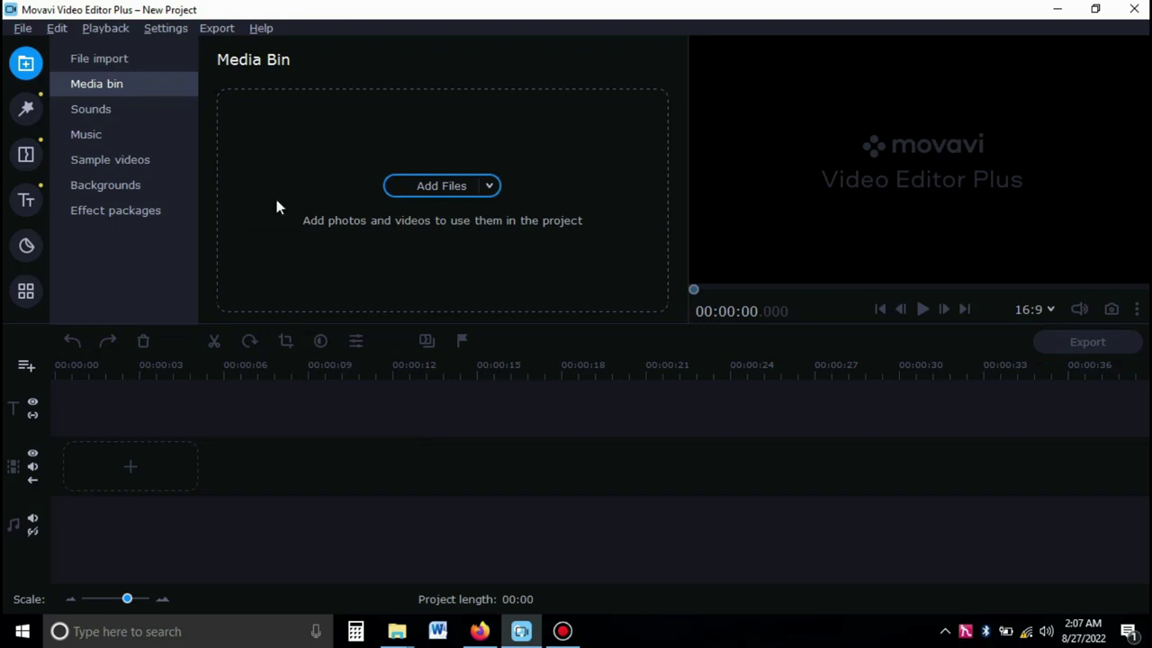
# Import the image Amba tube Logo Main1.jpg from the Video folder inside Abe on drive D into the media bin
pyautogui.click(100, 60)
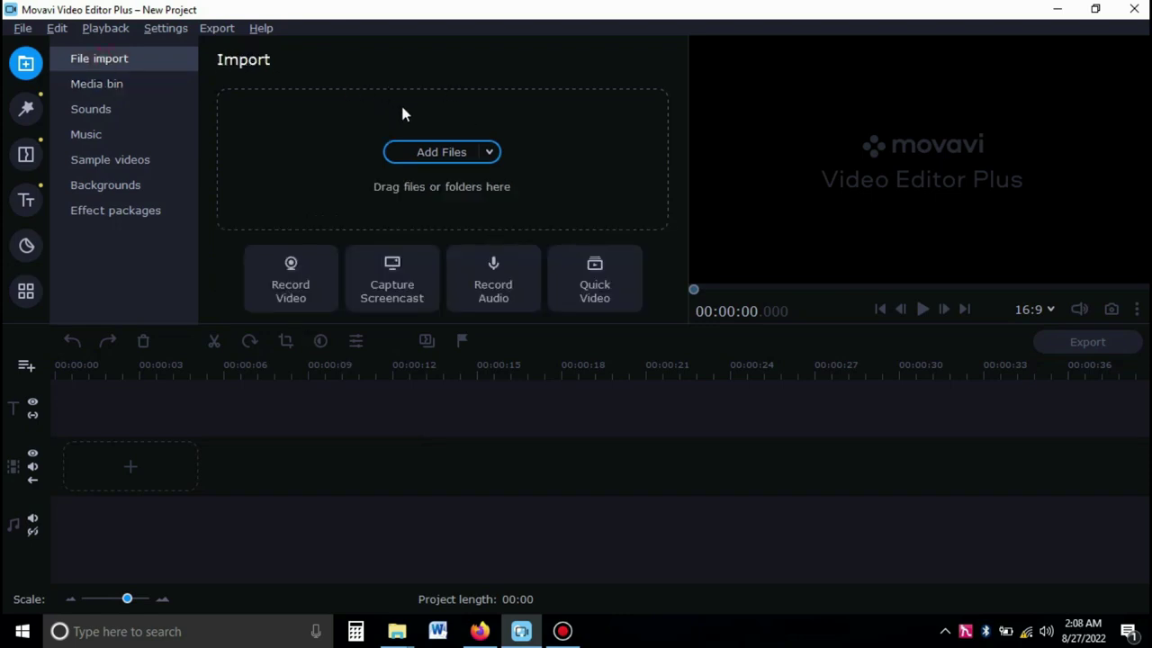
pyautogui.click(452, 153)
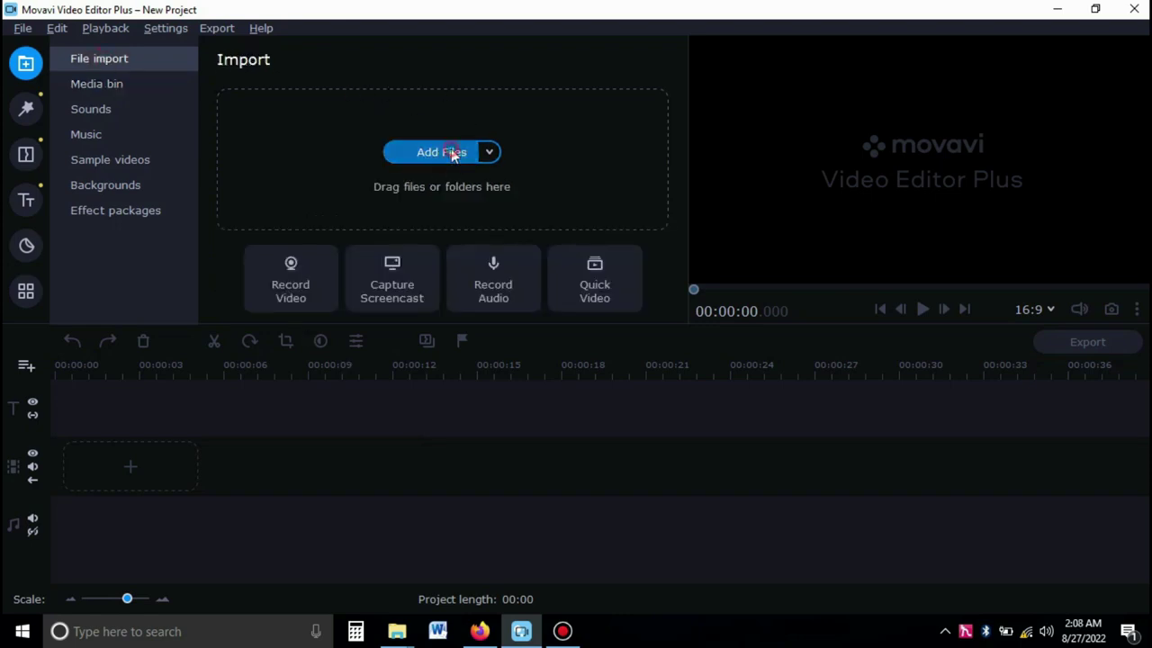
pyautogui.click(90, 495)
pyautogui.doubleClick(226, 129)
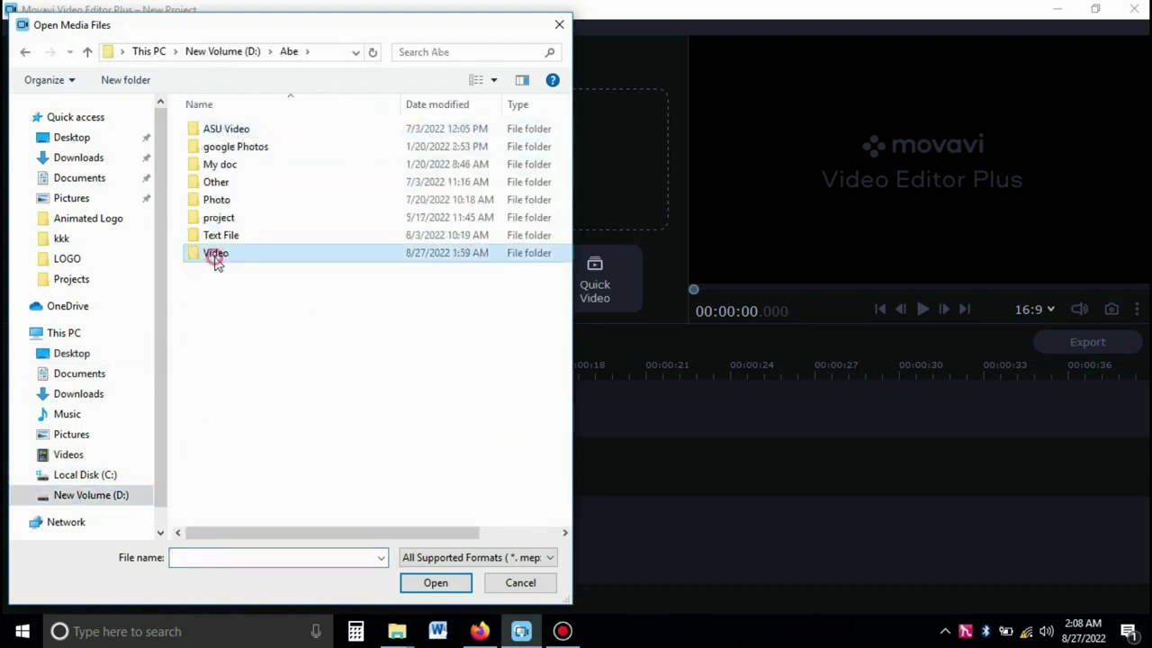
pyautogui.doubleClick(216, 253)
pyautogui.doubleClick(333, 360)
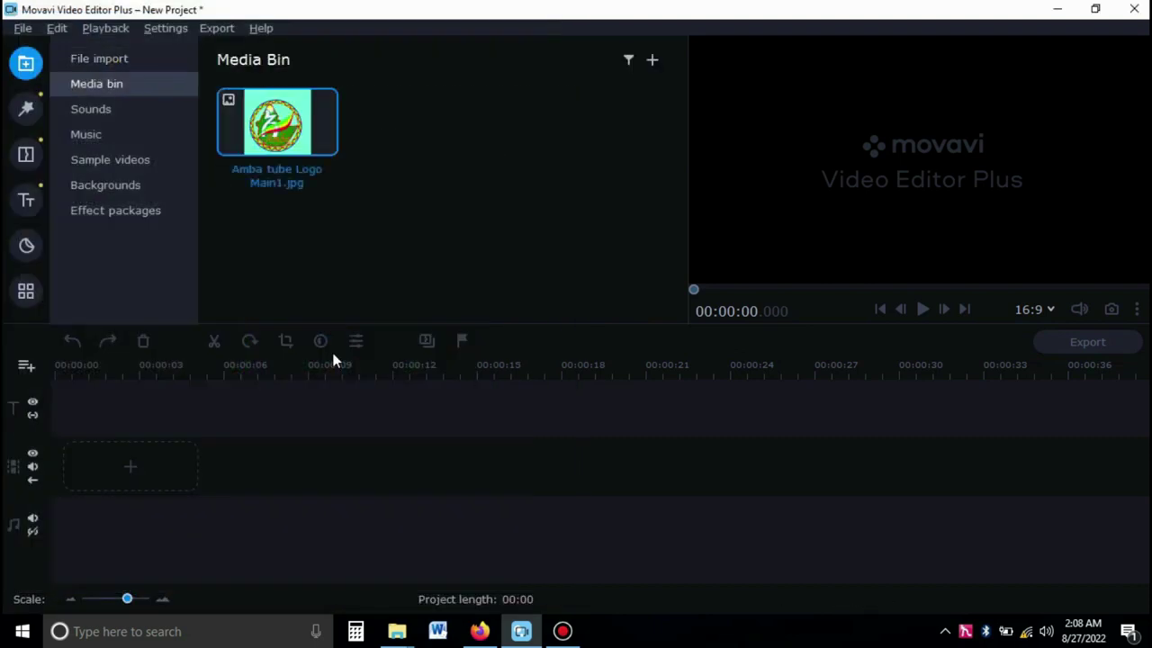
# Place the logo image on both the main video track and the overlay track, and extend both clips to about 37.5 seconds
pyautogui.moveTo(297, 135); pyautogui.dragTo(160, 416)
pyautogui.moveTo(121, 465); pyautogui.dragTo(689, 465)
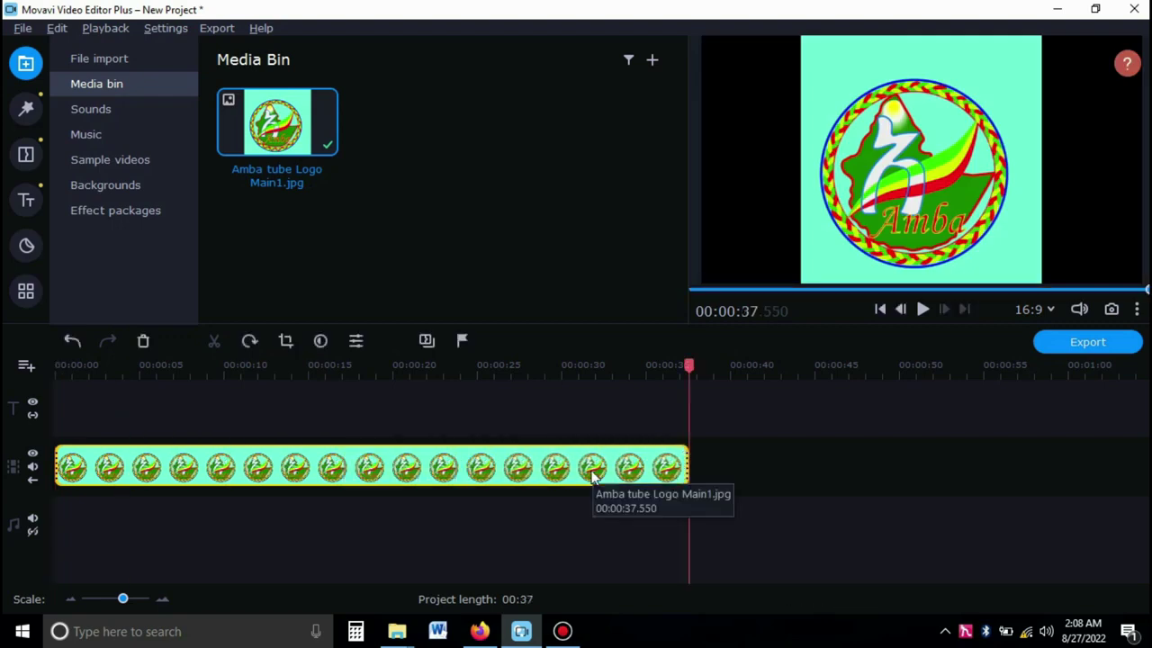
pyautogui.moveTo(326, 100); pyautogui.dragTo(97, 428)
pyautogui.moveTo(128, 467); pyautogui.dragTo(639, 468)
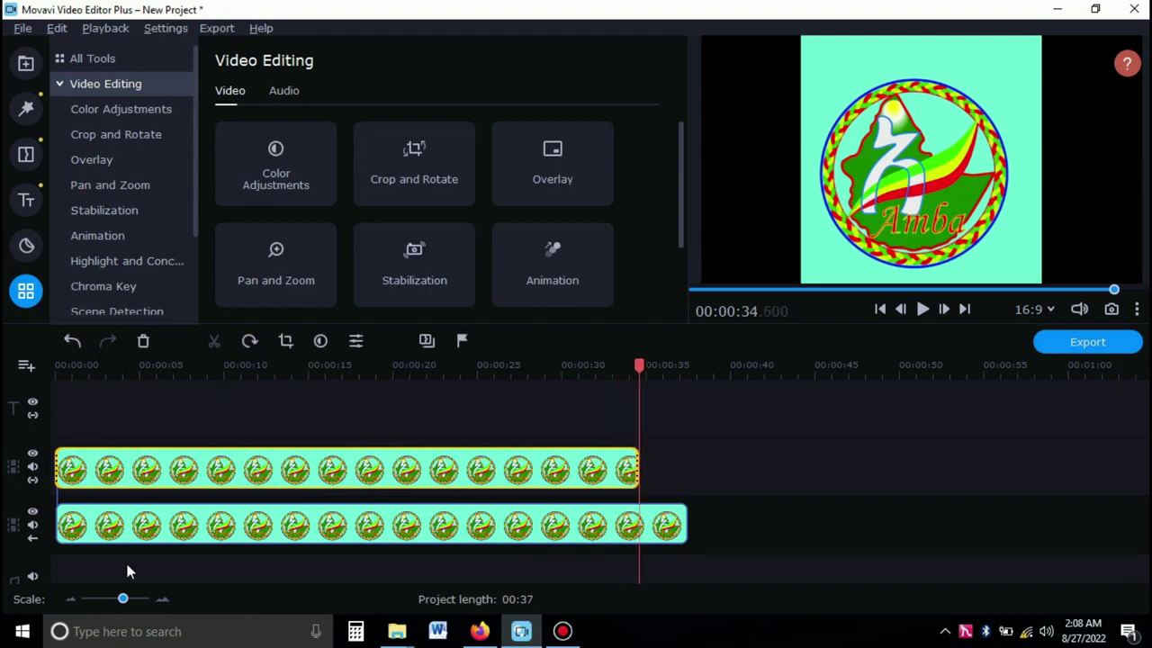
pyautogui.click(70, 598)
pyautogui.moveTo(473, 468); pyautogui.dragTo(505, 468)
# Crop the main-track clip to a small plain turquoise area in the image's upper-right corner so it serves as the background
pyautogui.click(462, 524)
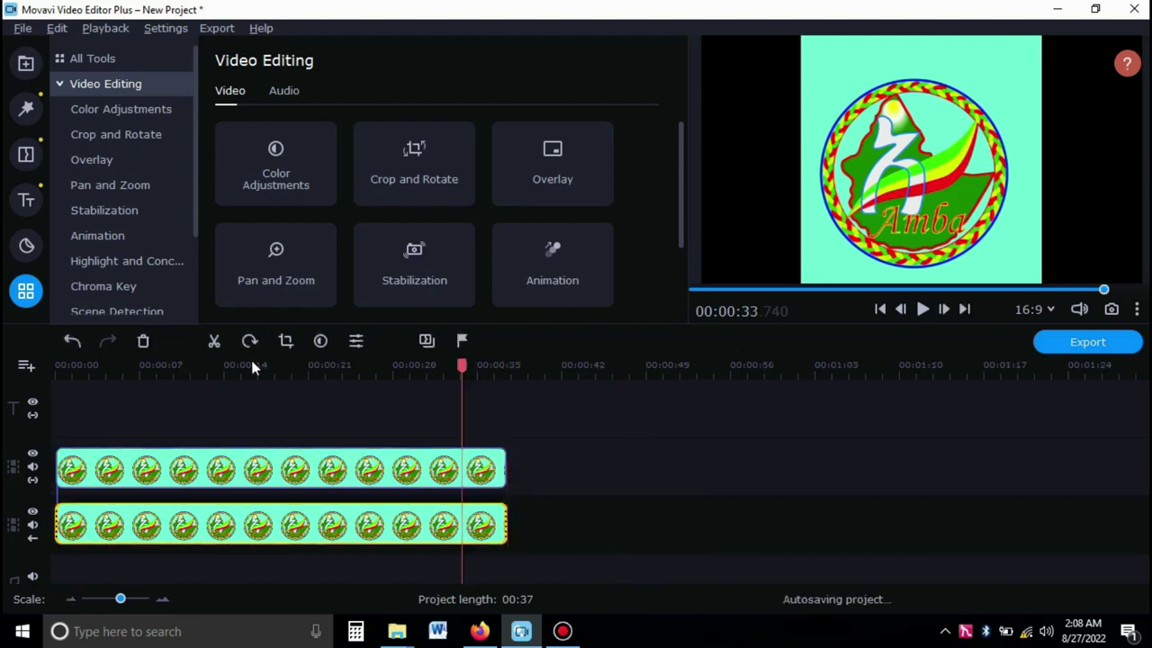
pyautogui.click(285, 340)
pyautogui.moveTo(926, 166); pyautogui.dragTo(932, 121)
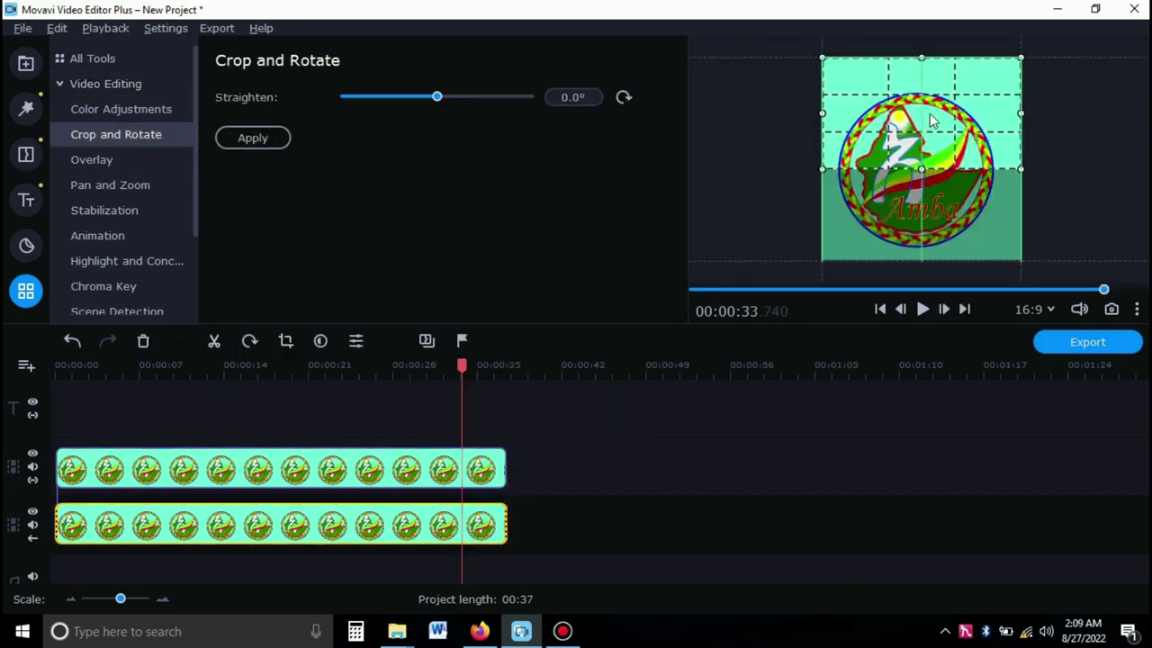
pyautogui.moveTo(822, 169); pyautogui.dragTo(958, 115)
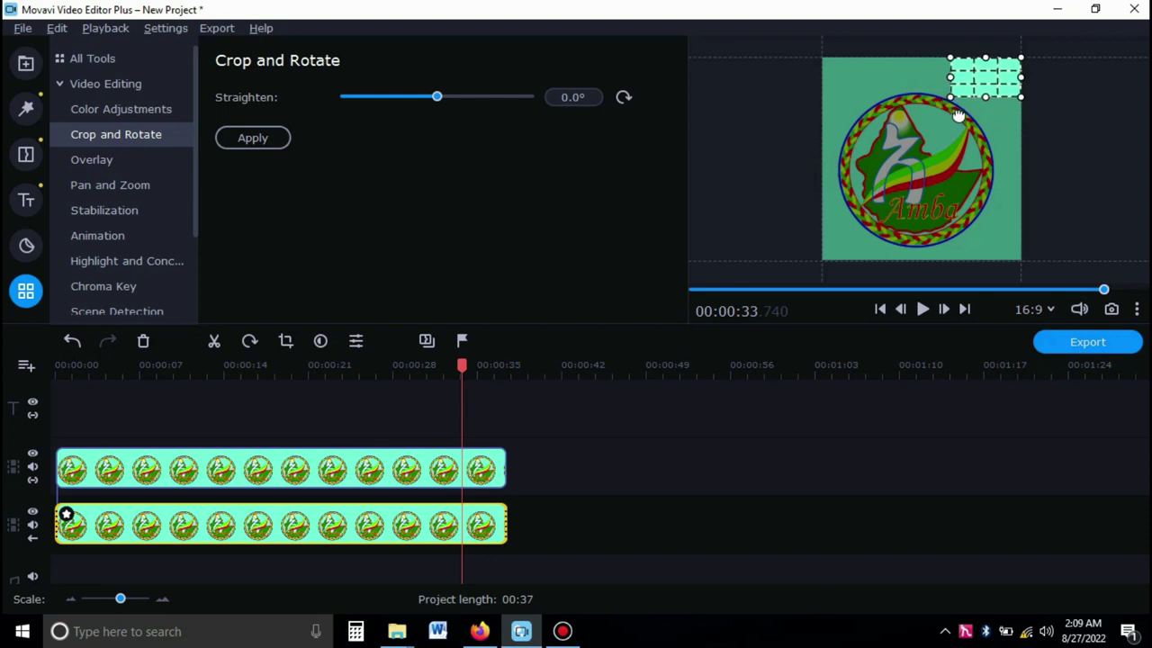
pyautogui.click(253, 139)
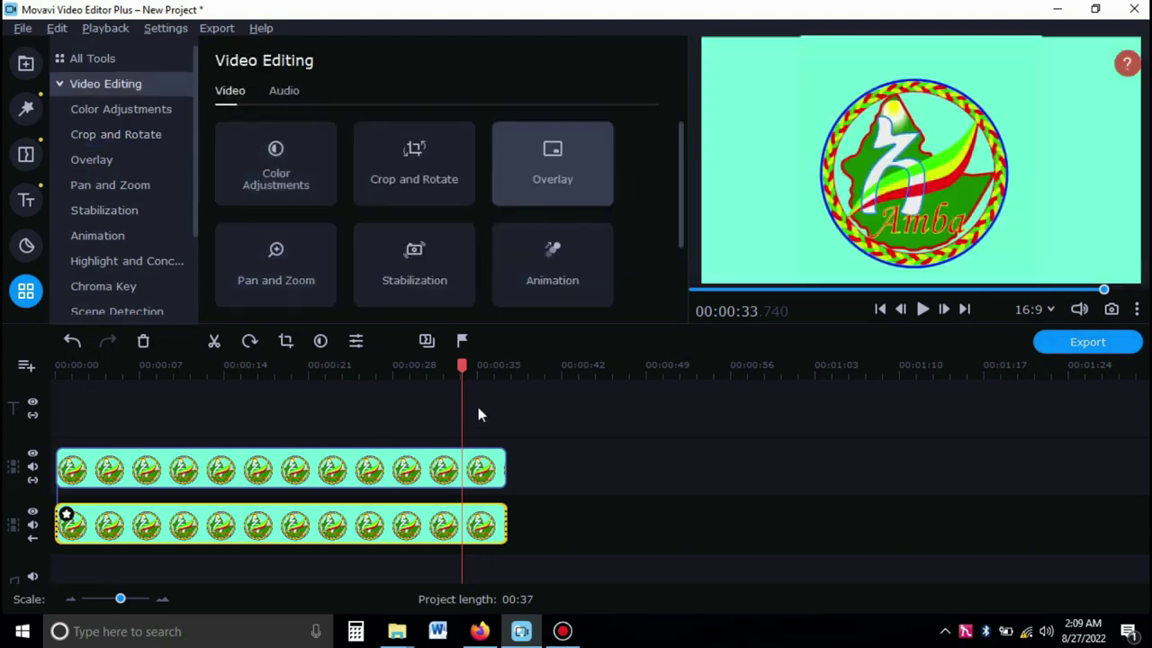
# Shrink the overlay logo slightly so a narrow margin of background remains around it in the frame
pyautogui.click(445, 466)
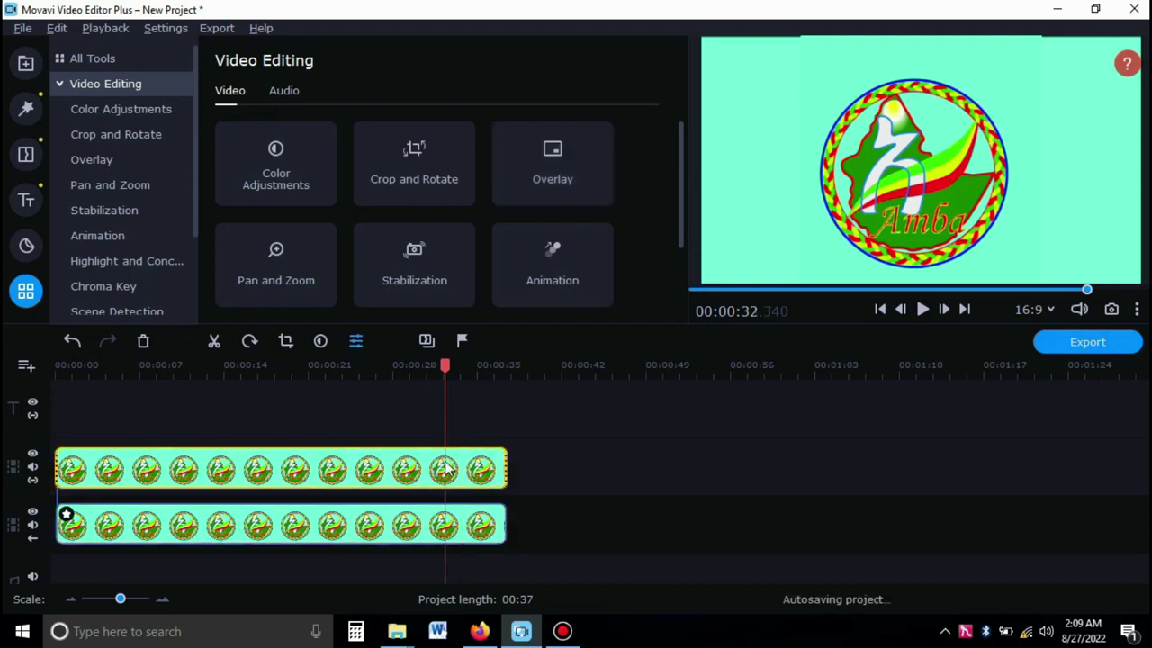
pyautogui.click(103, 159)
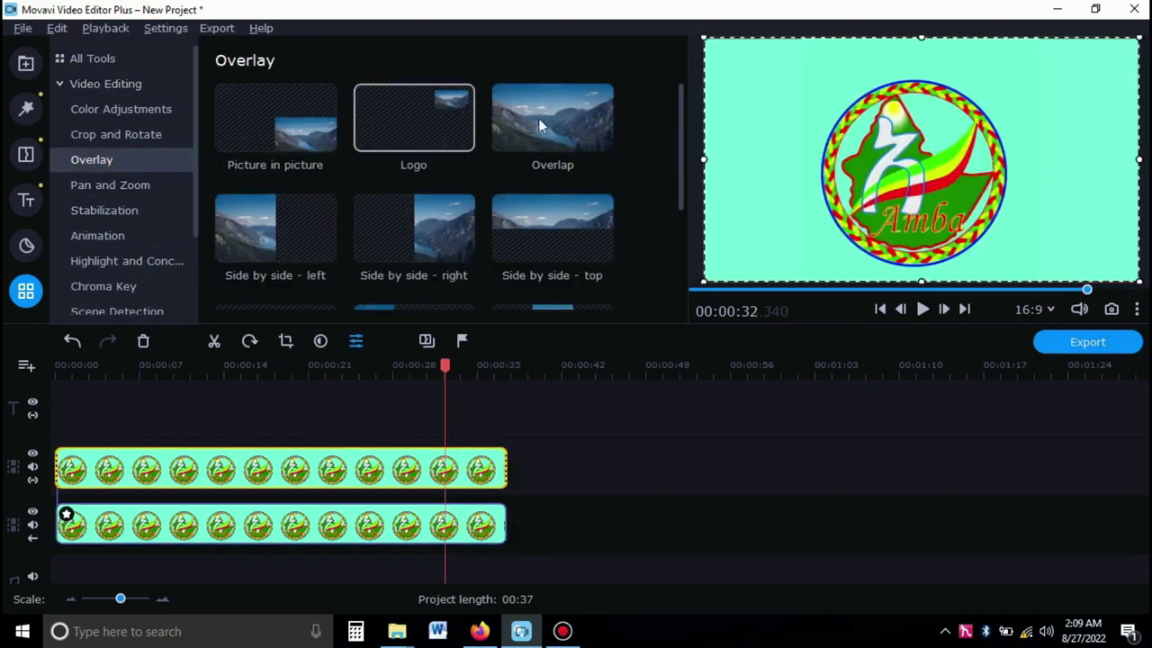
pyautogui.moveTo(704, 39); pyautogui.dragTo(716, 43)
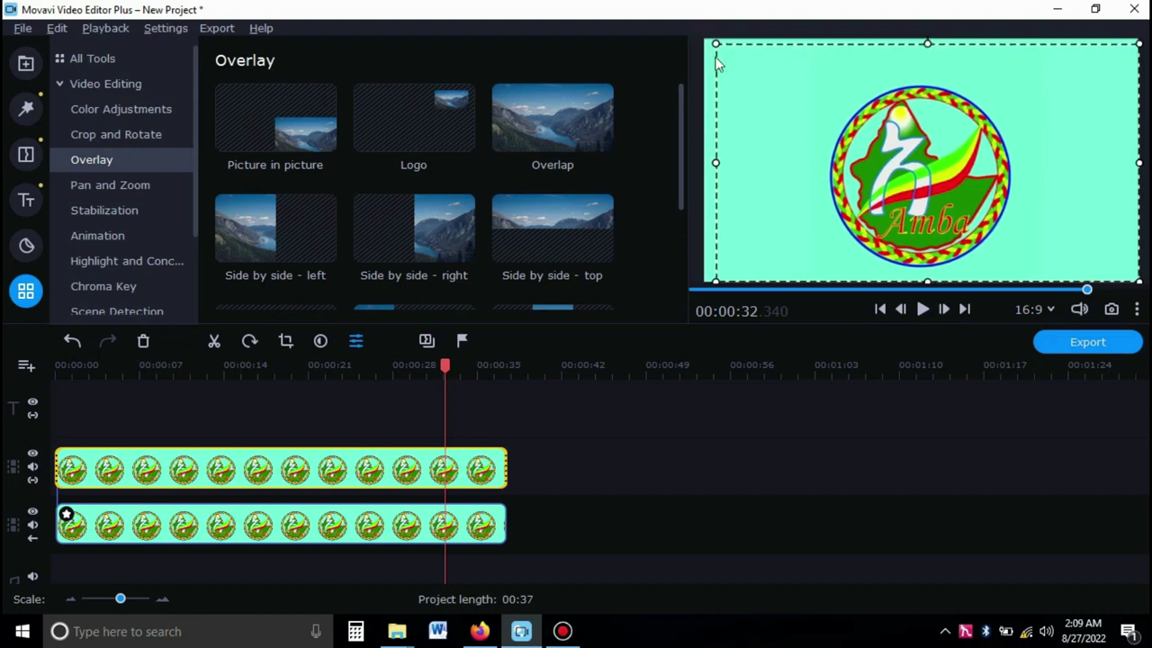
pyautogui.moveTo(1139, 282); pyautogui.dragTo(1126, 271)
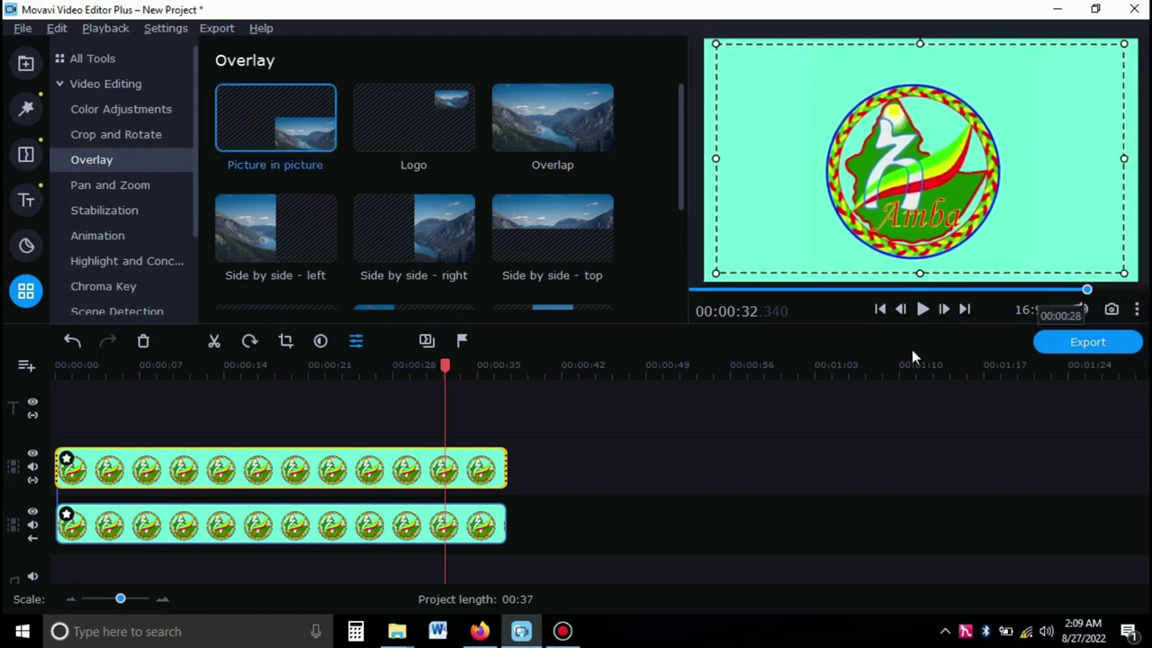
pyautogui.click(846, 428)
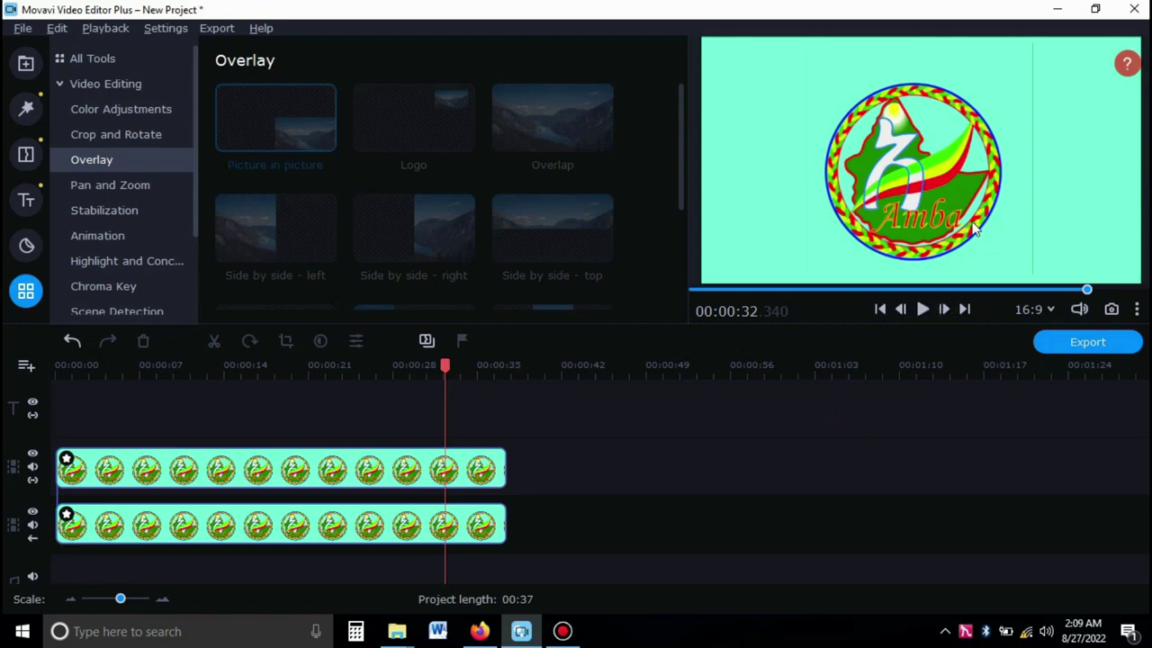
# Crop the overlay clip closely around the whole circular logo, leaving only a thin turquoise margin on each side
pyautogui.click(407, 464)
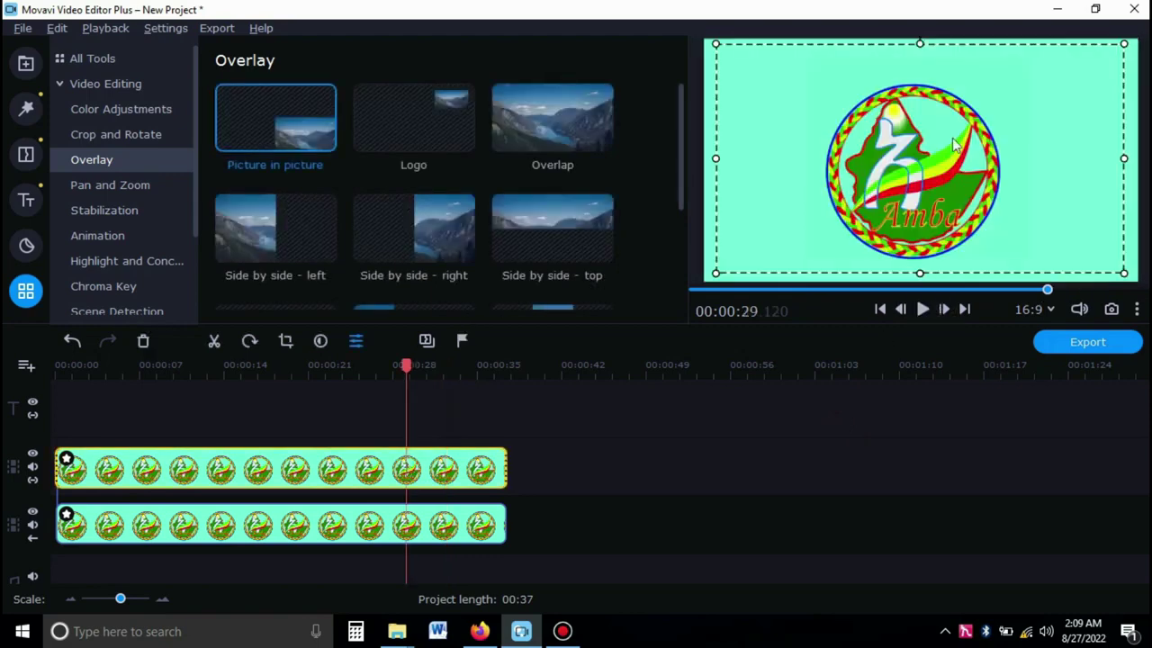
pyautogui.click(286, 341)
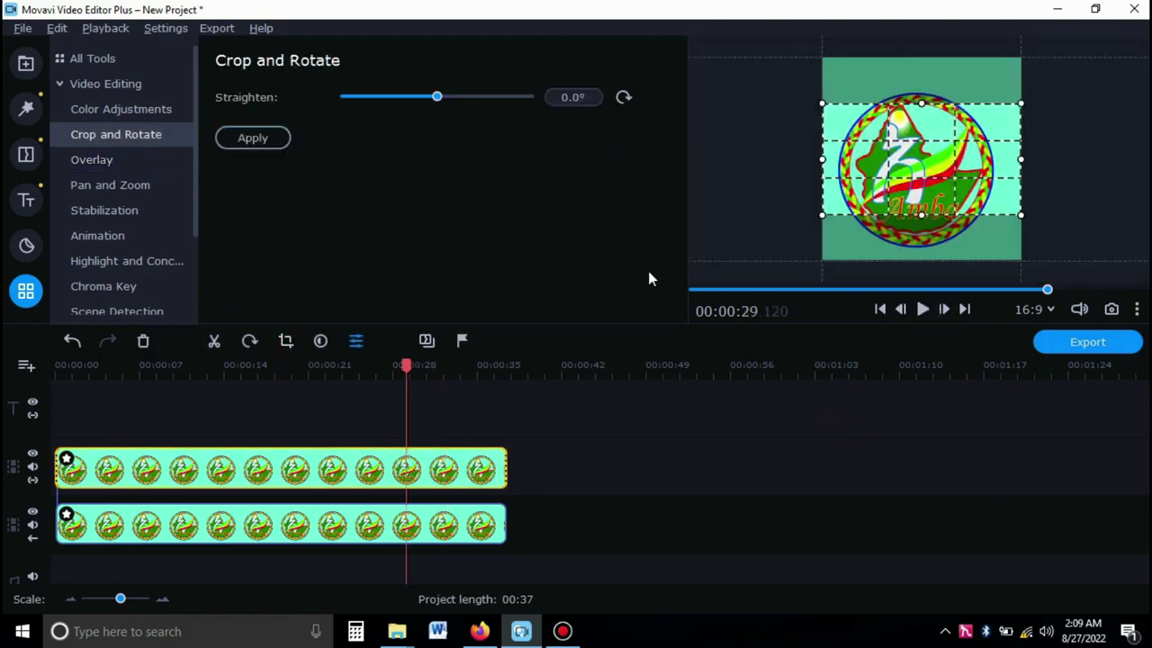
pyautogui.moveTo(922, 103); pyautogui.dragTo(922, 88)
pyautogui.moveTo(922, 215); pyautogui.dragTo(918, 252)
pyautogui.moveTo(1020, 169); pyautogui.dragTo(998, 168)
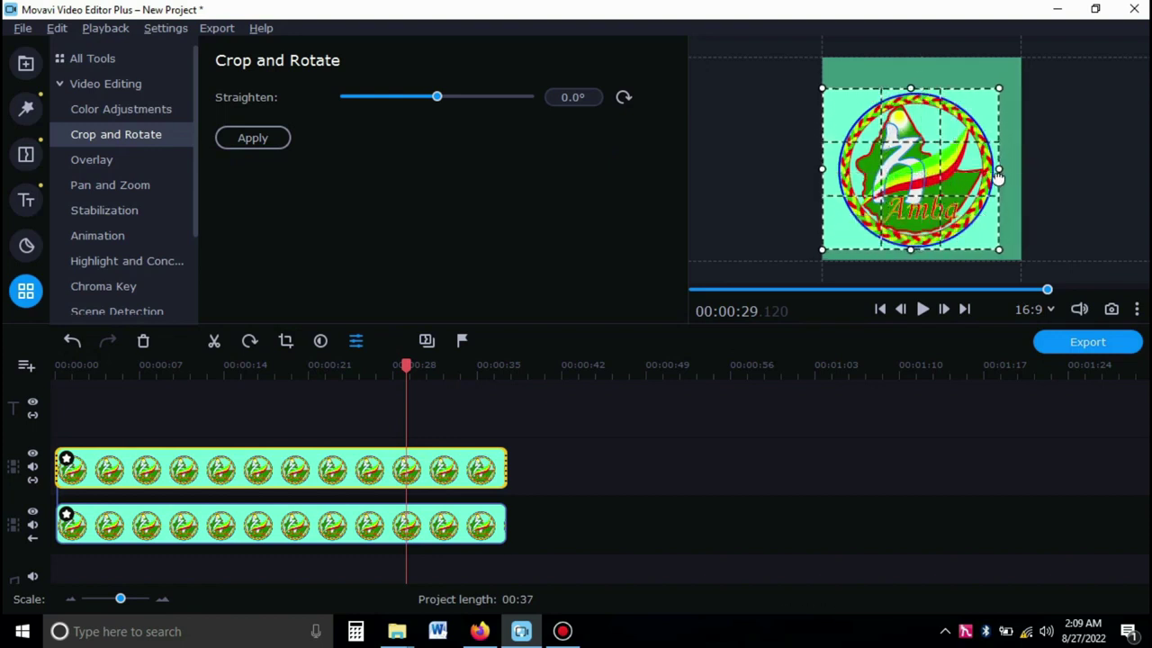
pyautogui.moveTo(822, 171); pyautogui.dragTo(833, 171)
pyautogui.click(270, 135)
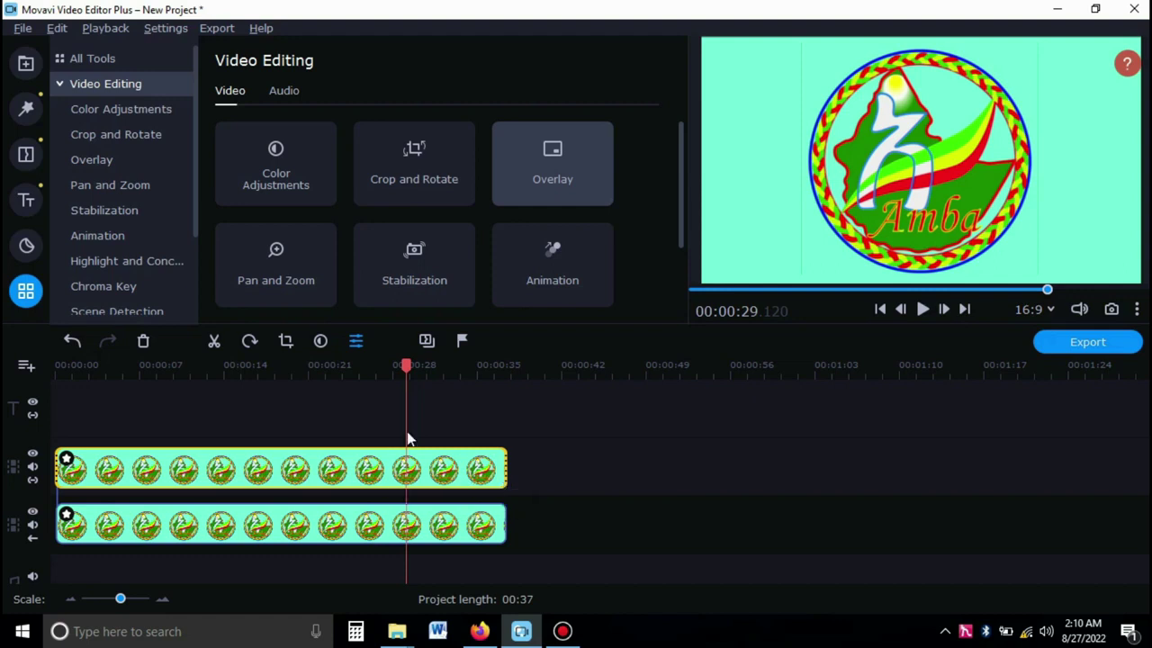
pyautogui.click(287, 341)
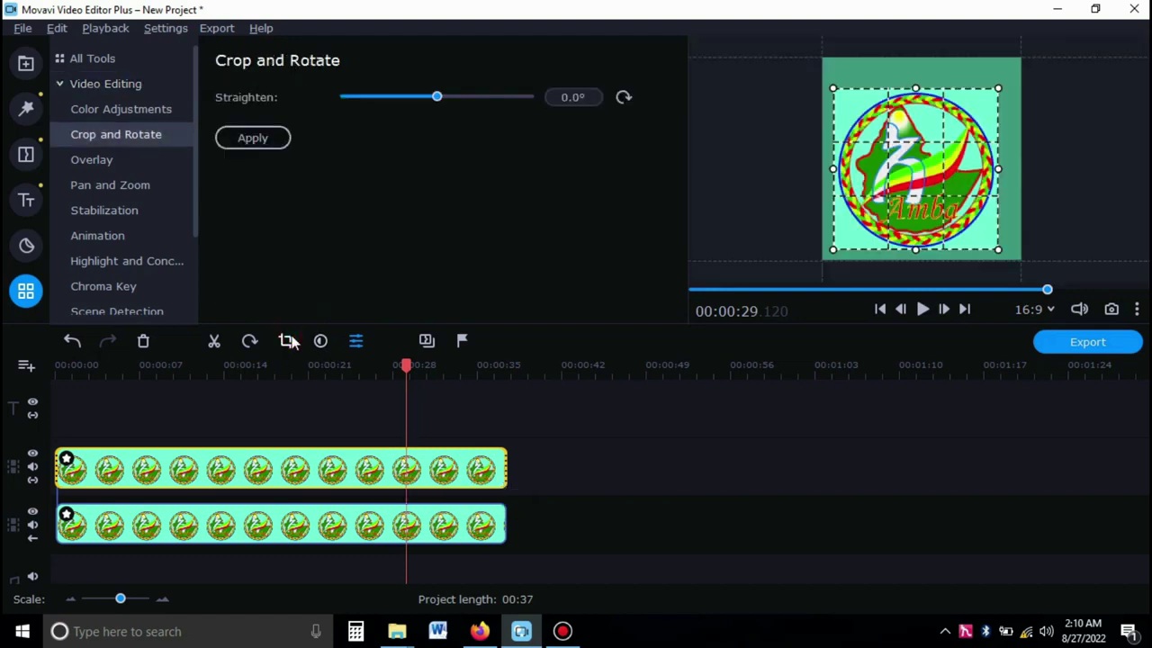
pyautogui.click(257, 140)
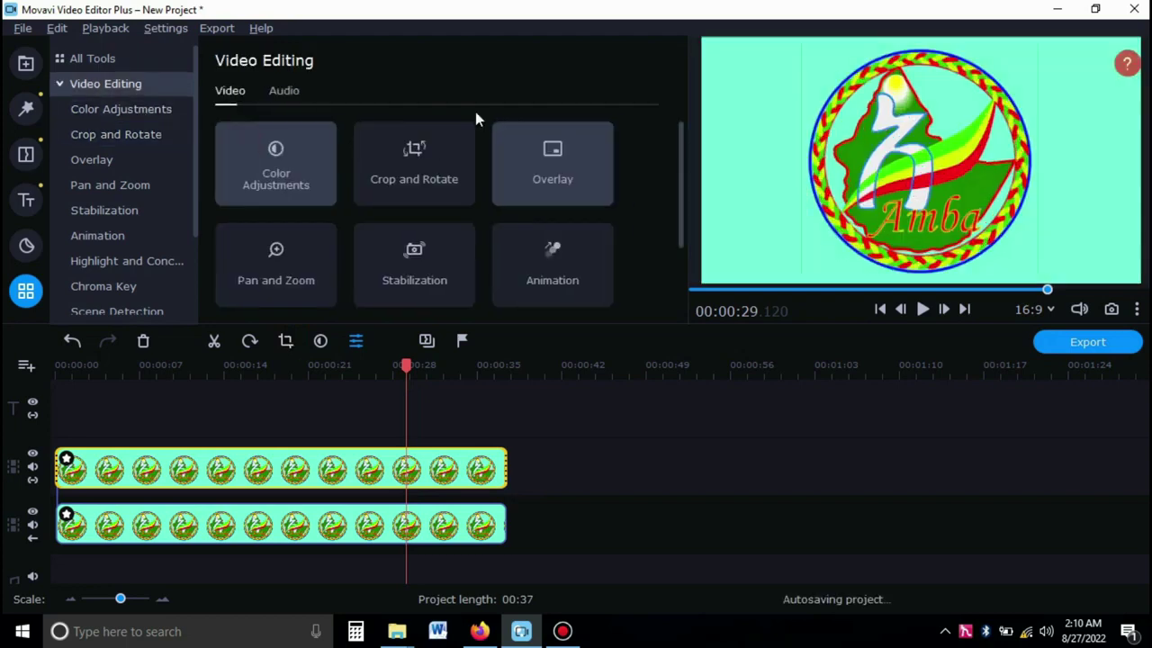
# Scale the overlay logo down further from opposite corners, keeping it centred, and compare it with the background clip
pyautogui.click(570, 148)
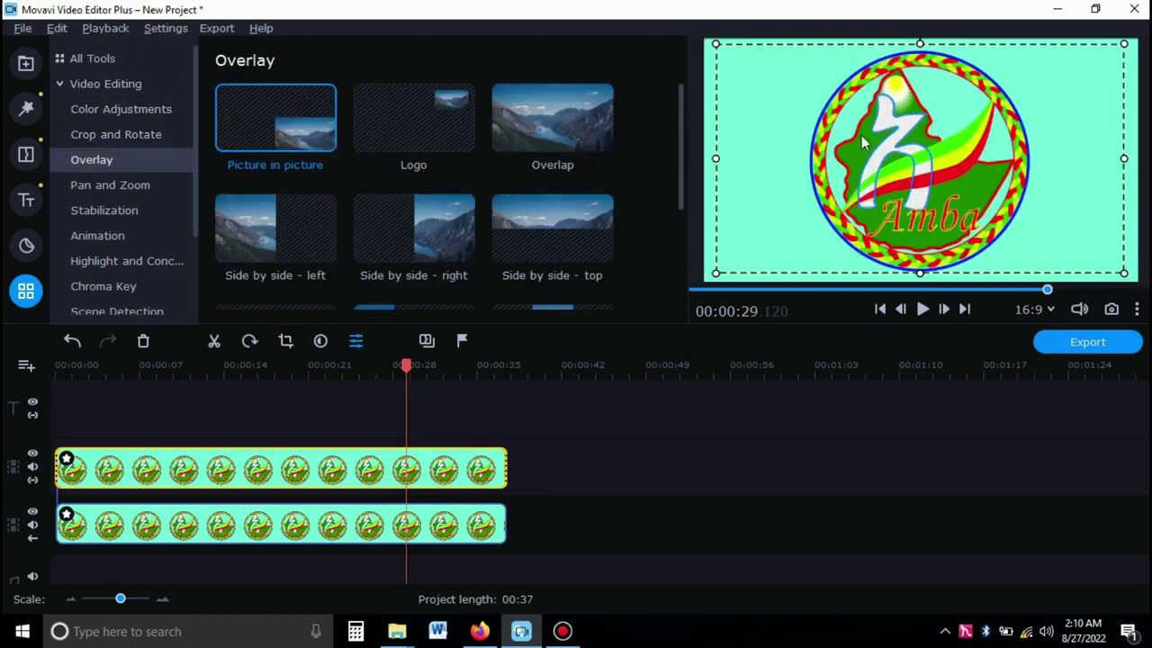
pyautogui.moveTo(716, 272); pyautogui.dragTo(737, 260)
pyautogui.moveTo(1124, 43); pyautogui.dragTo(1101, 57)
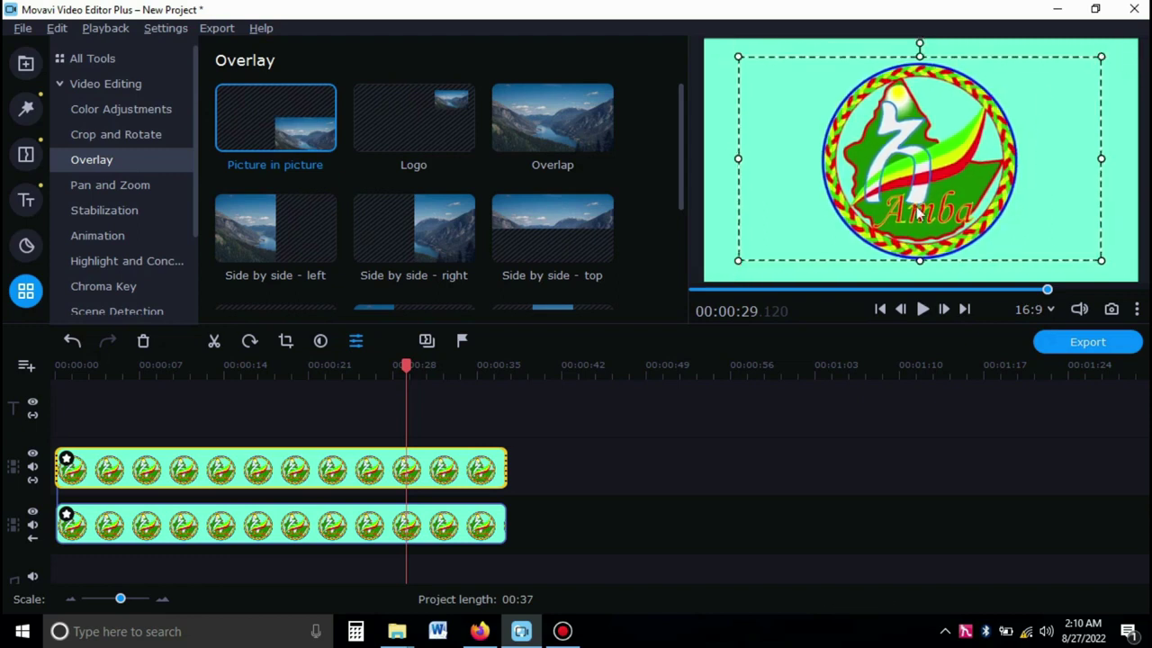
pyautogui.click(423, 526)
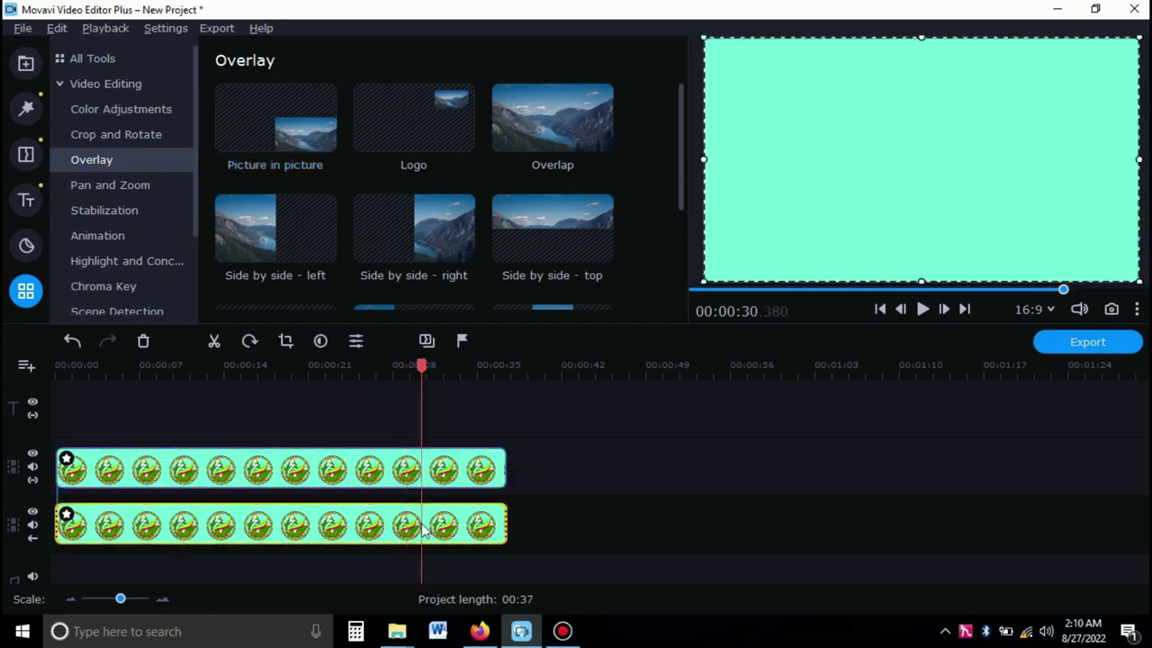
pyautogui.click(387, 466)
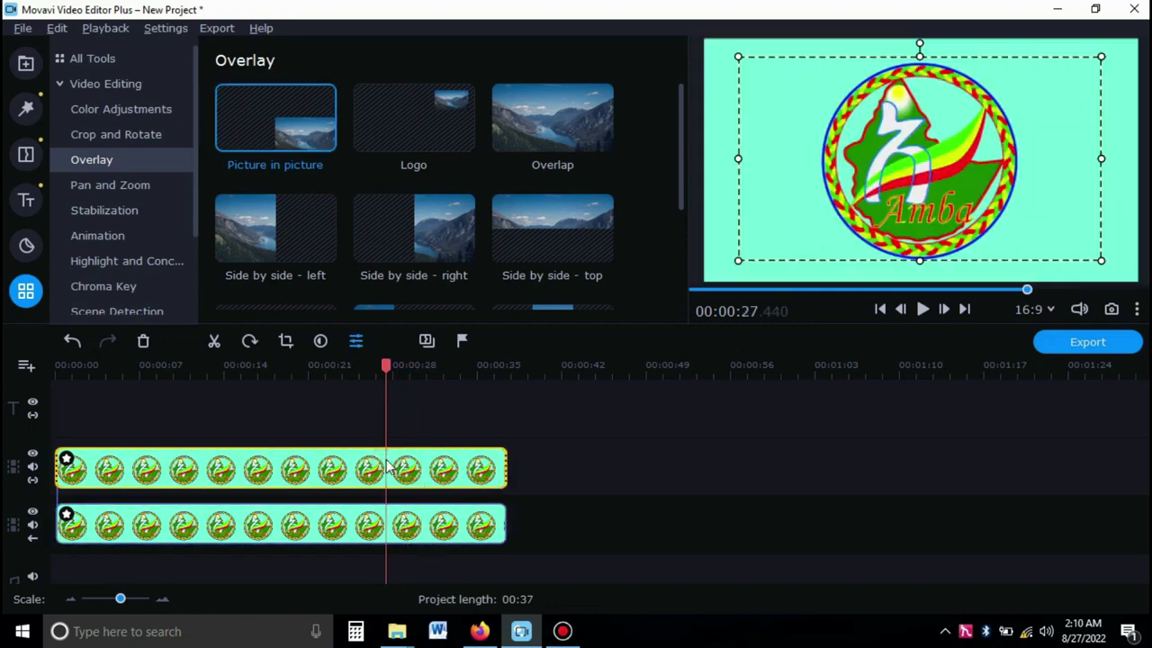
pyautogui.click(310, 442)
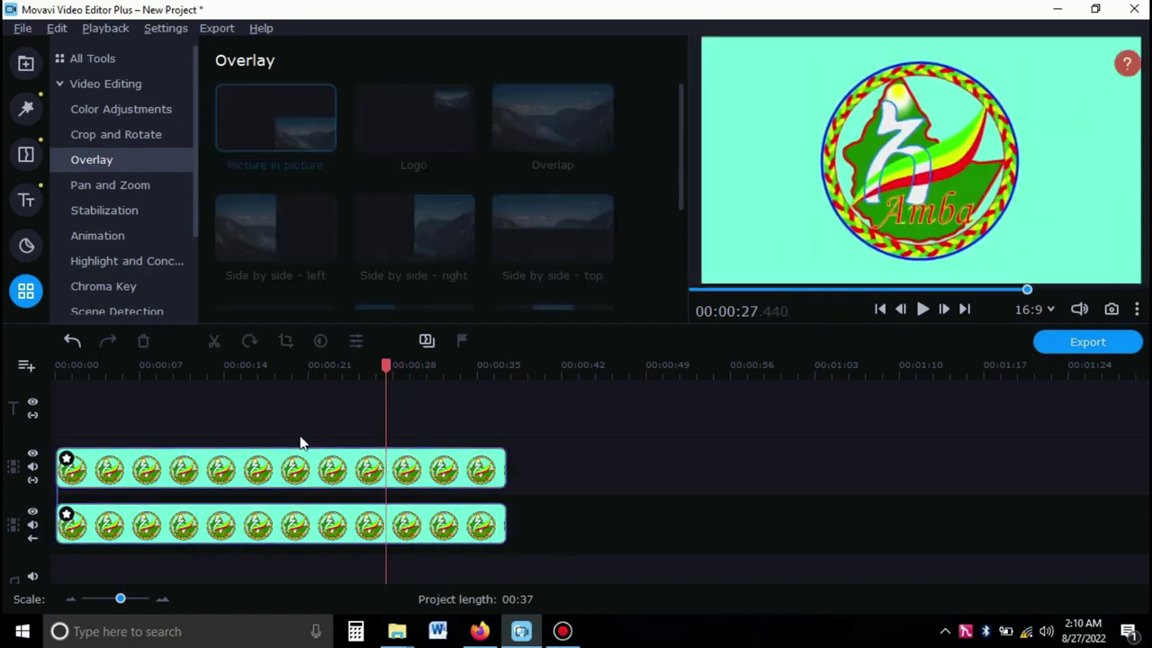
# Apply Chroma Key to the overlay clip, sampling its turquoise background and setting the tolerance to 60
pyautogui.click(296, 470)
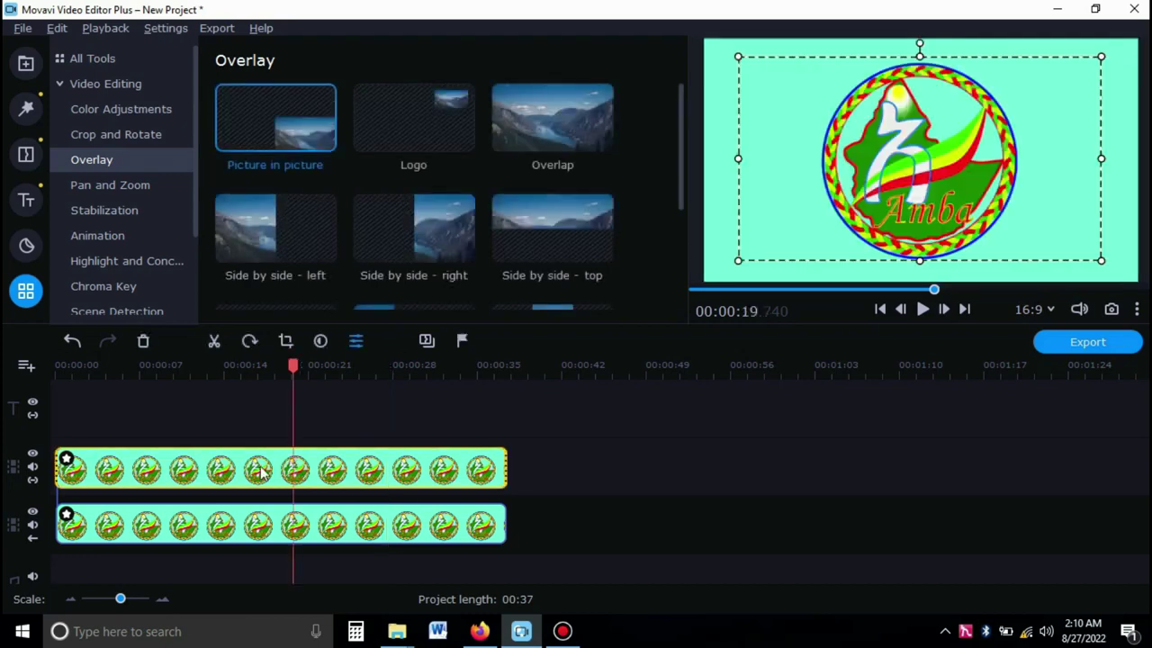
pyautogui.click(123, 286)
pyautogui.click(819, 258)
pyautogui.moveTo(511, 176); pyautogui.dragTo(470, 178)
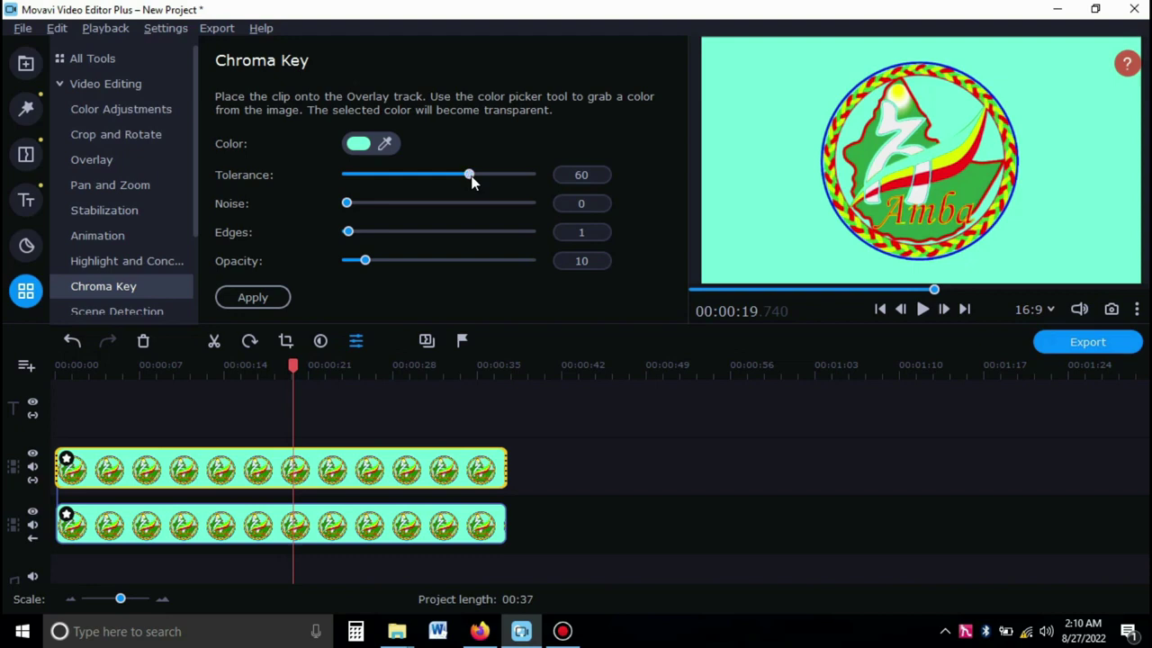
pyautogui.click(261, 302)
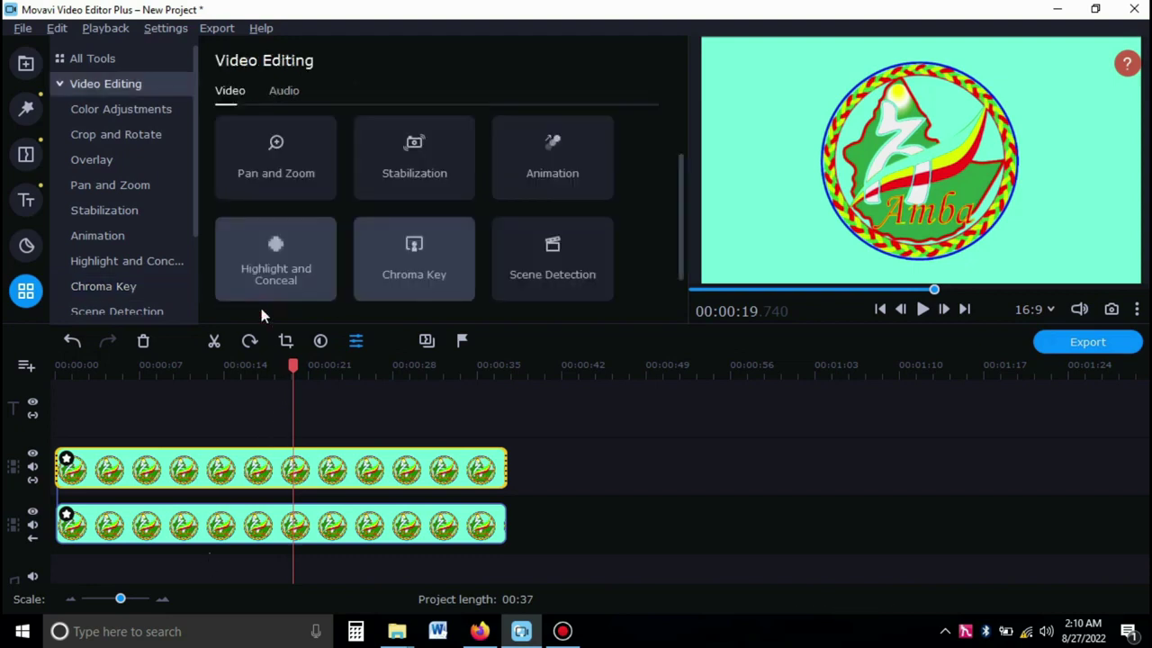
# Lower the overlay clip's Chroma Key tolerance to 8, hiding the background track while adjusting and showing it again after applying
pyautogui.click(435, 277)
pyautogui.moveTo(468, 175); pyautogui.dragTo(383, 195)
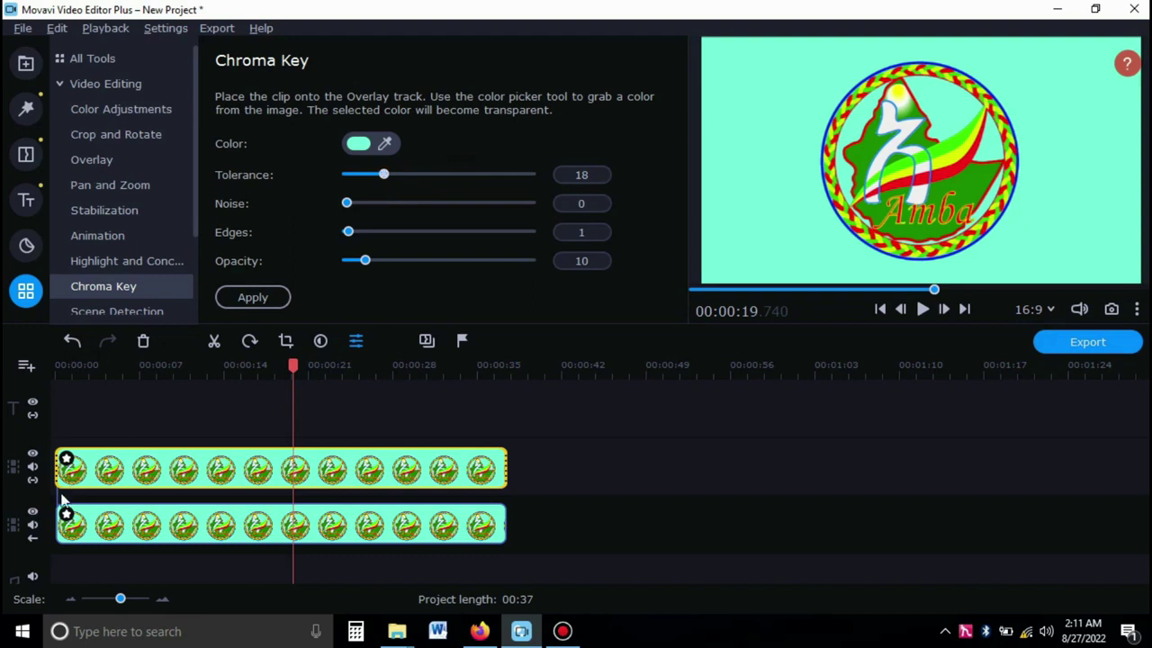
pyautogui.click(33, 513)
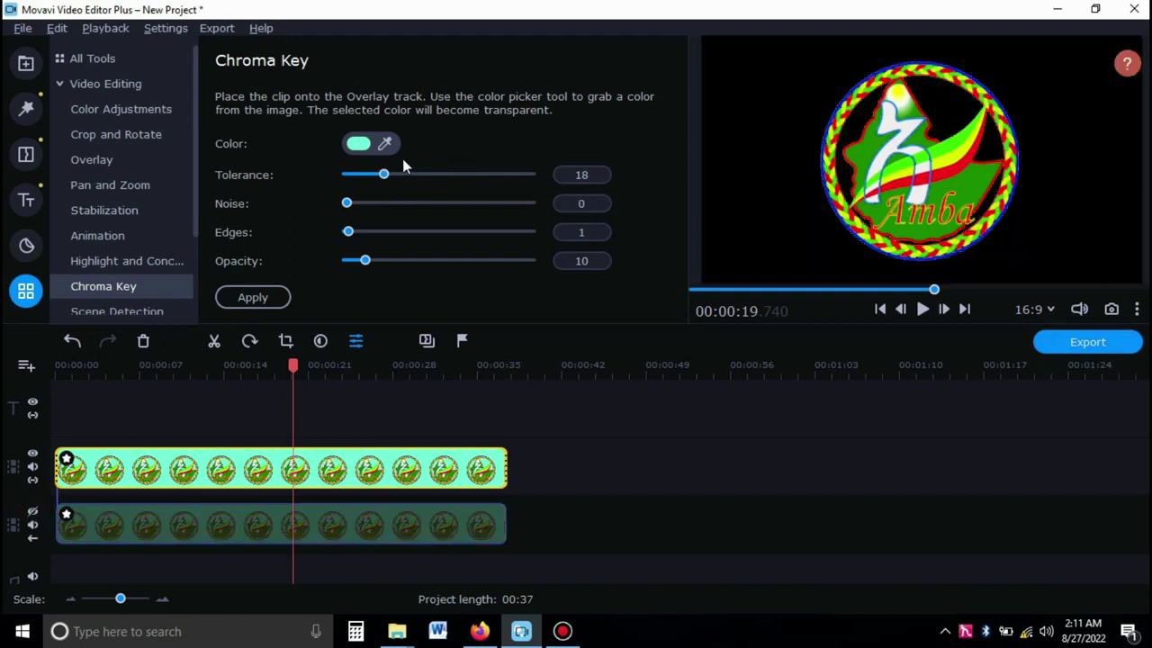
pyautogui.moveTo(384, 175); pyautogui.dragTo(363, 196)
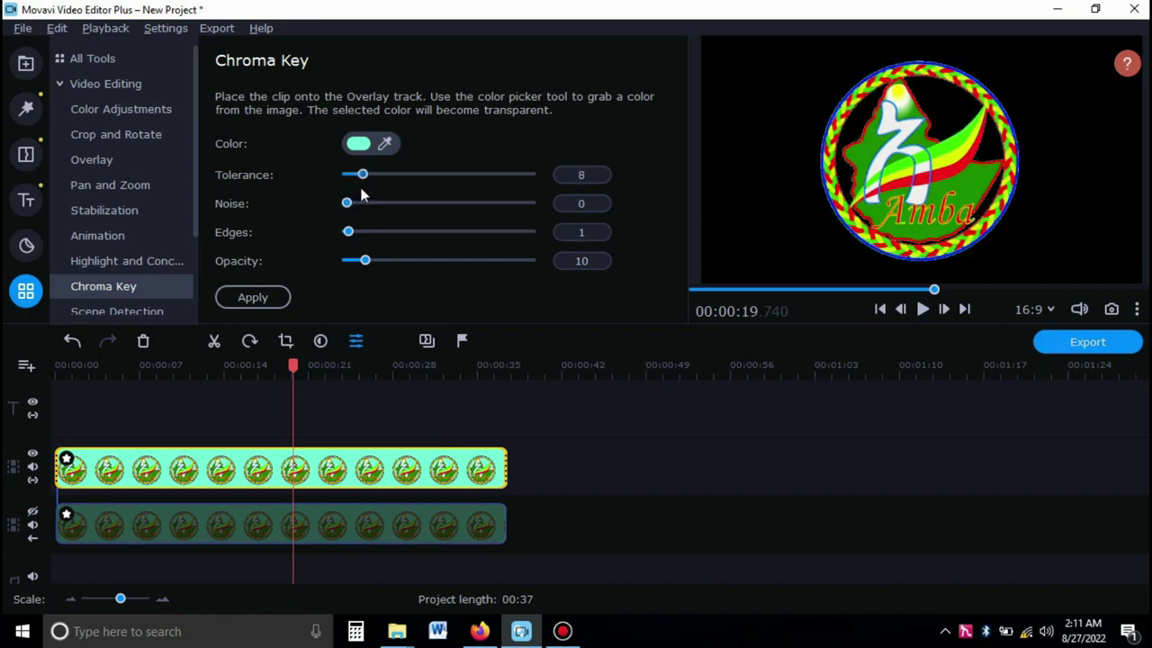
pyautogui.click(253, 300)
pyautogui.click(32, 512)
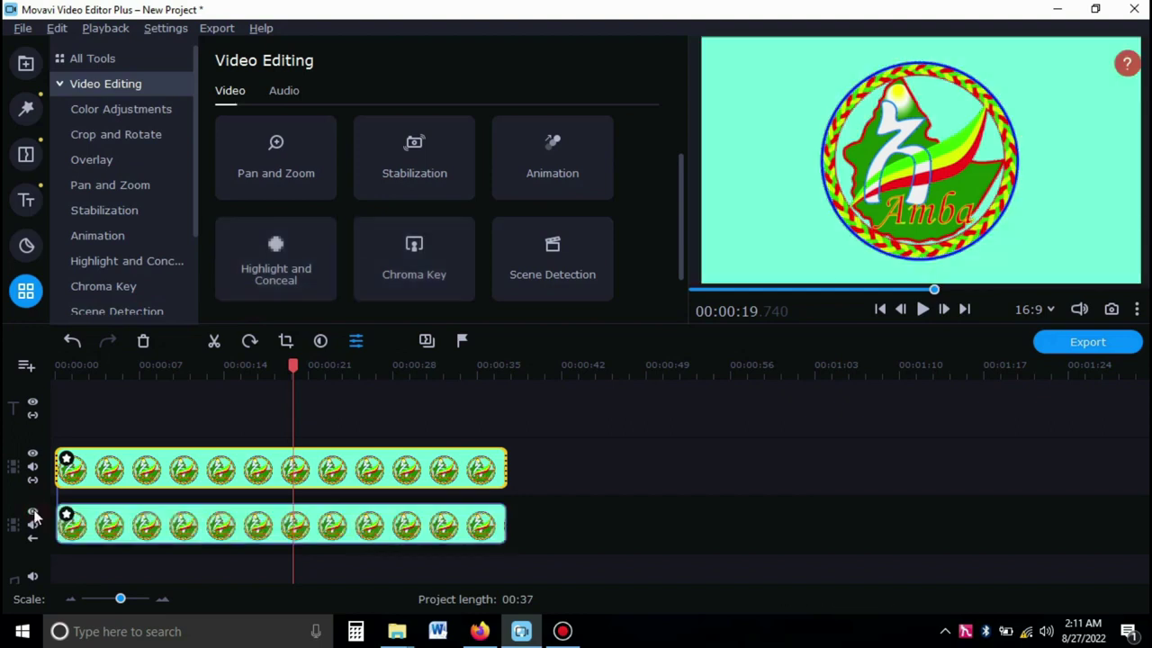
# Preview the ready-made animation presets for the overlay clip, including Slide →, Leftward and the two curved-path movements
pyautogui.click(79, 476)
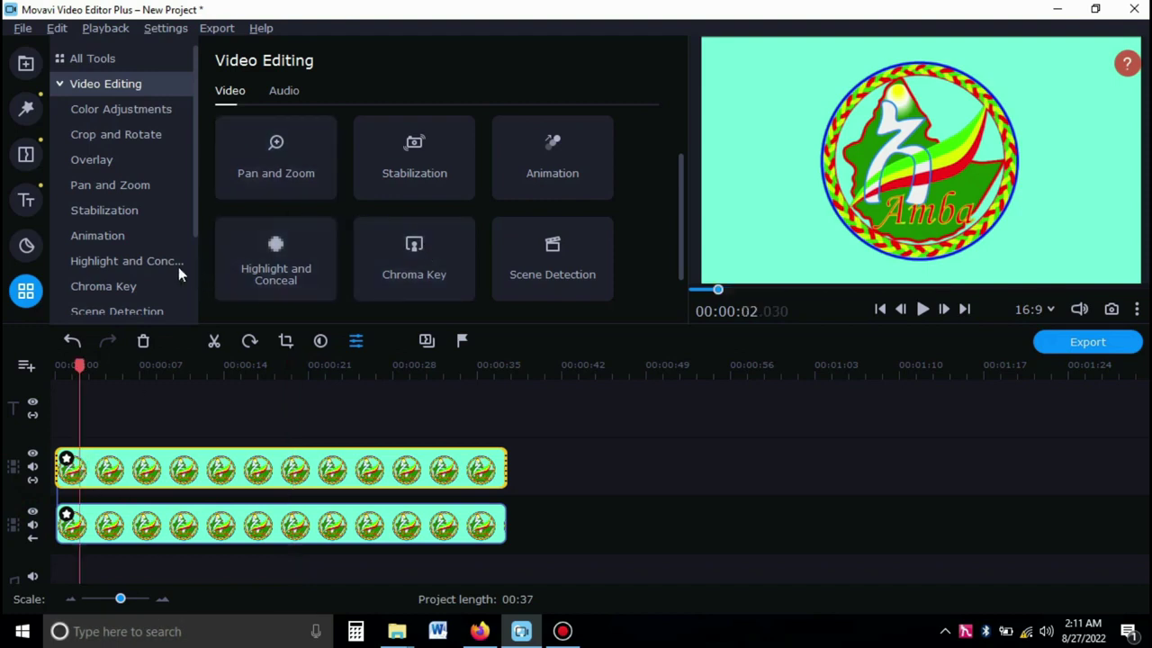
pyautogui.click(113, 238)
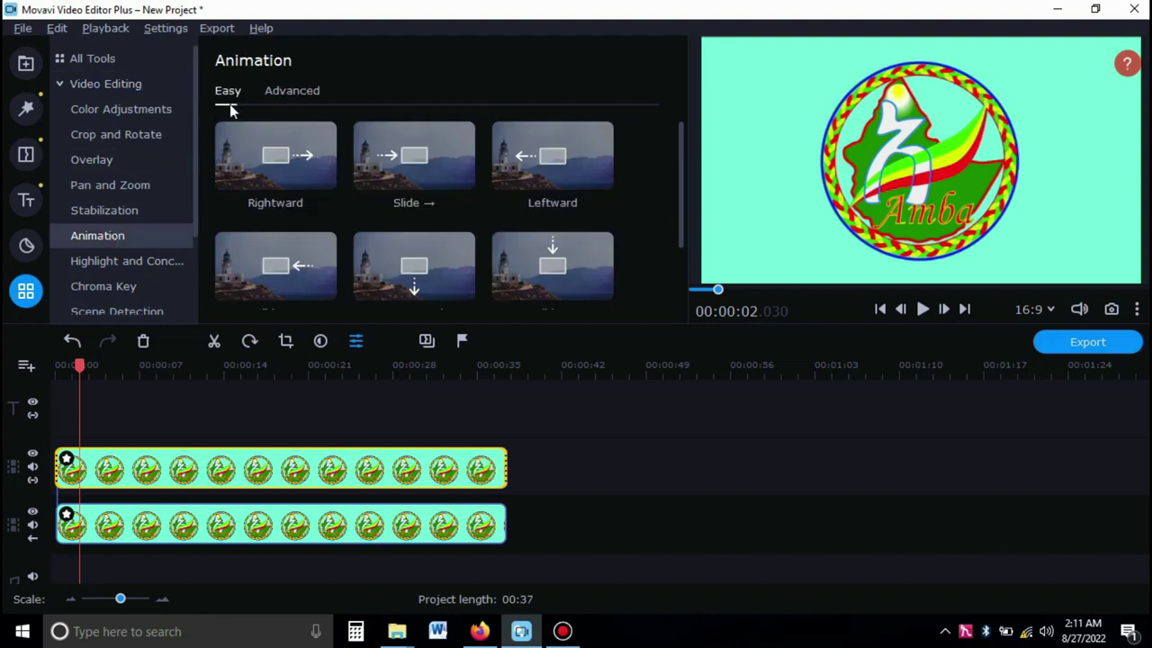
pyautogui.click(393, 159)
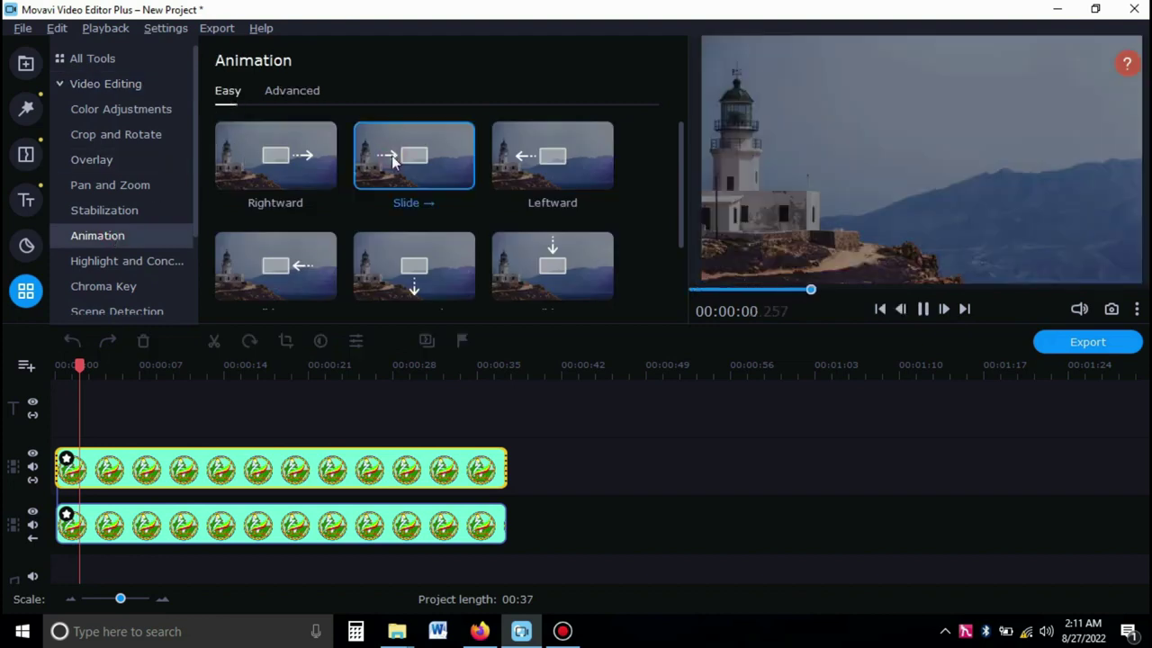
pyautogui.click(517, 171)
pyautogui.moveTo(678, 187); pyautogui.dragTo(676, 236)
pyautogui.click(406, 170)
pyautogui.click(532, 180)
pyautogui.click(438, 278)
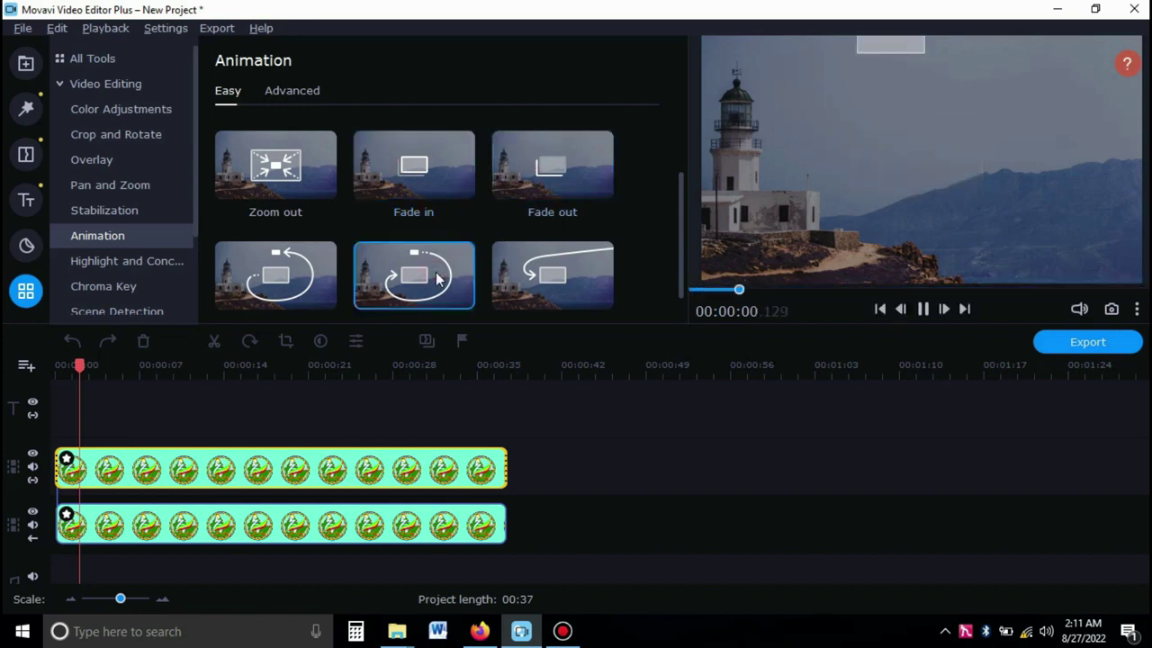
pyautogui.click(279, 274)
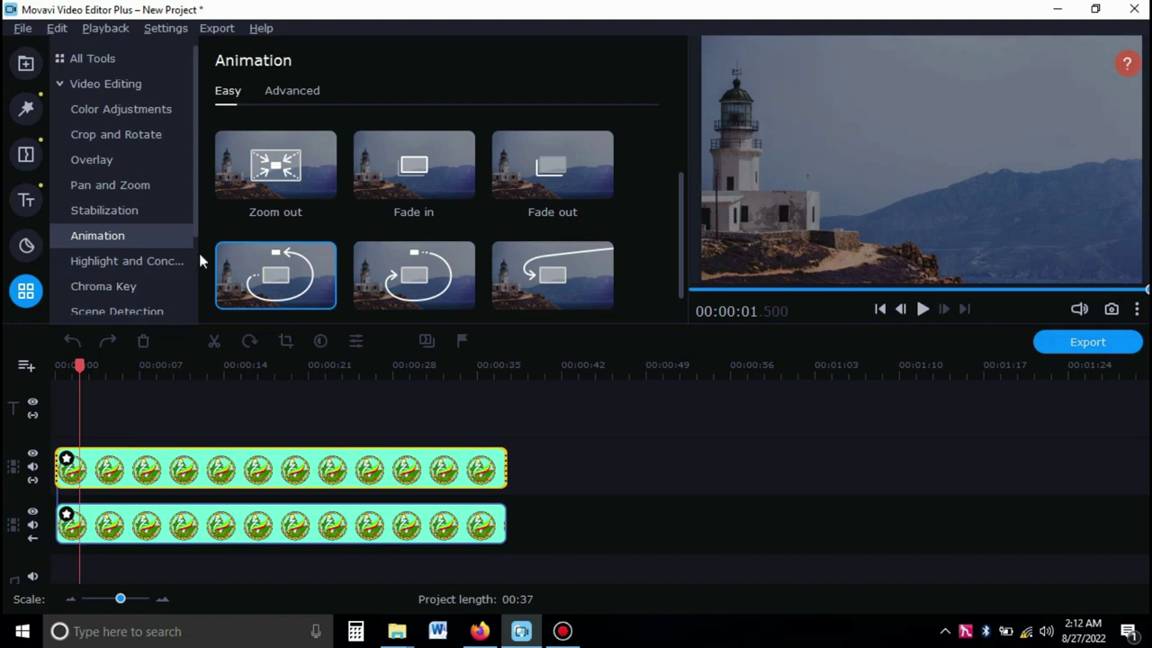
# Add an advanced animation to the overlay clip at 00:00:02.100 and squeeze the logo horizontally into a thin centred line at the 00:00:03.100 keyframe
pyautogui.click(288, 94)
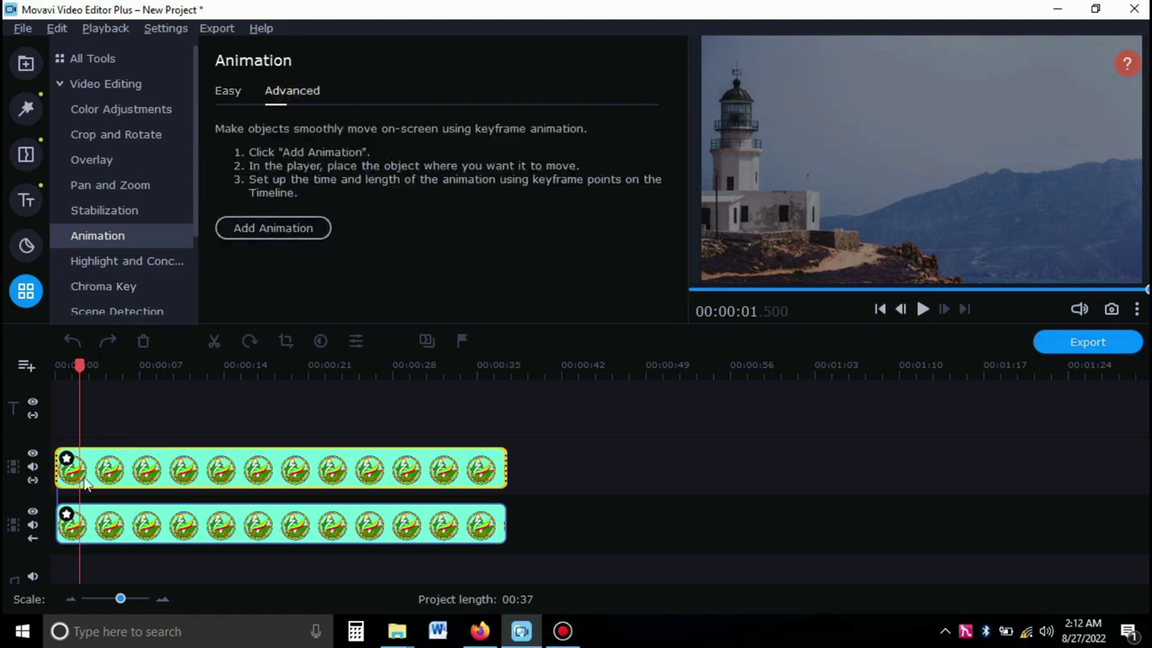
pyautogui.click(81, 474)
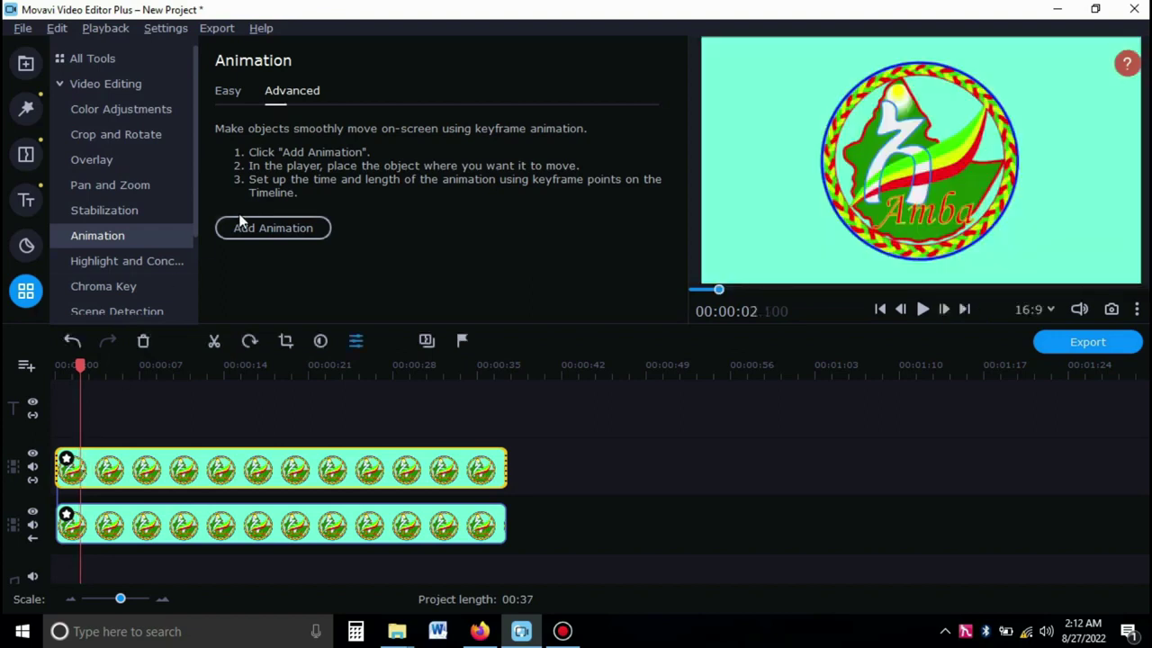
pyautogui.click(256, 227)
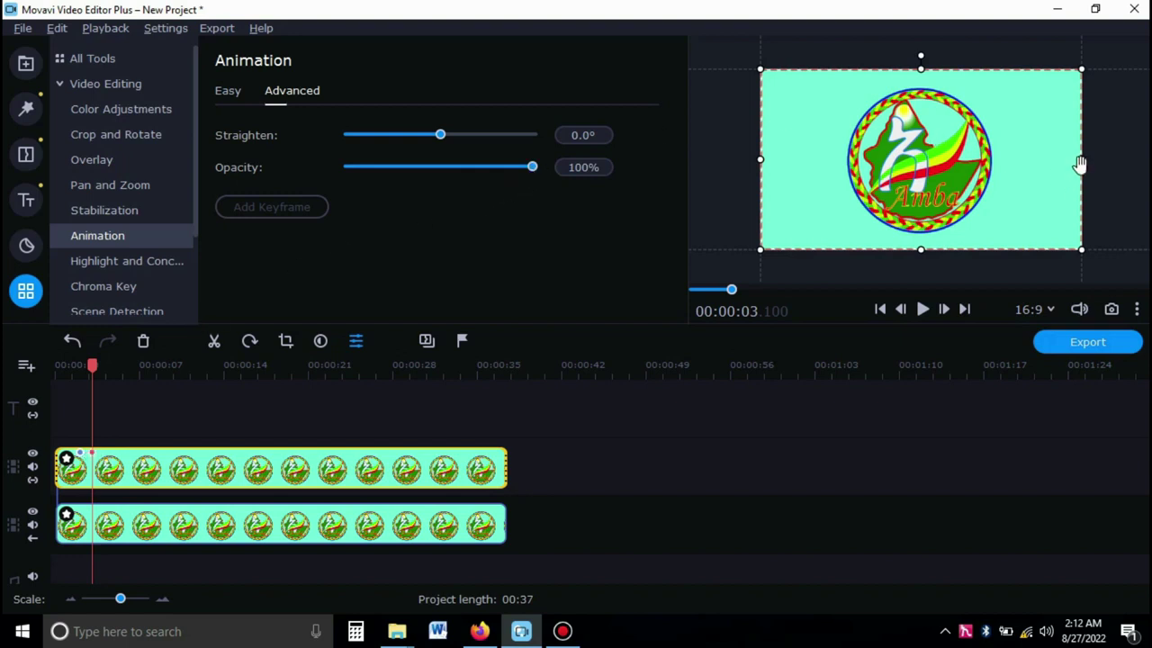
pyautogui.moveTo(1079, 164); pyautogui.dragTo(921, 188)
pyautogui.moveTo(758, 163); pyautogui.dragTo(927, 184)
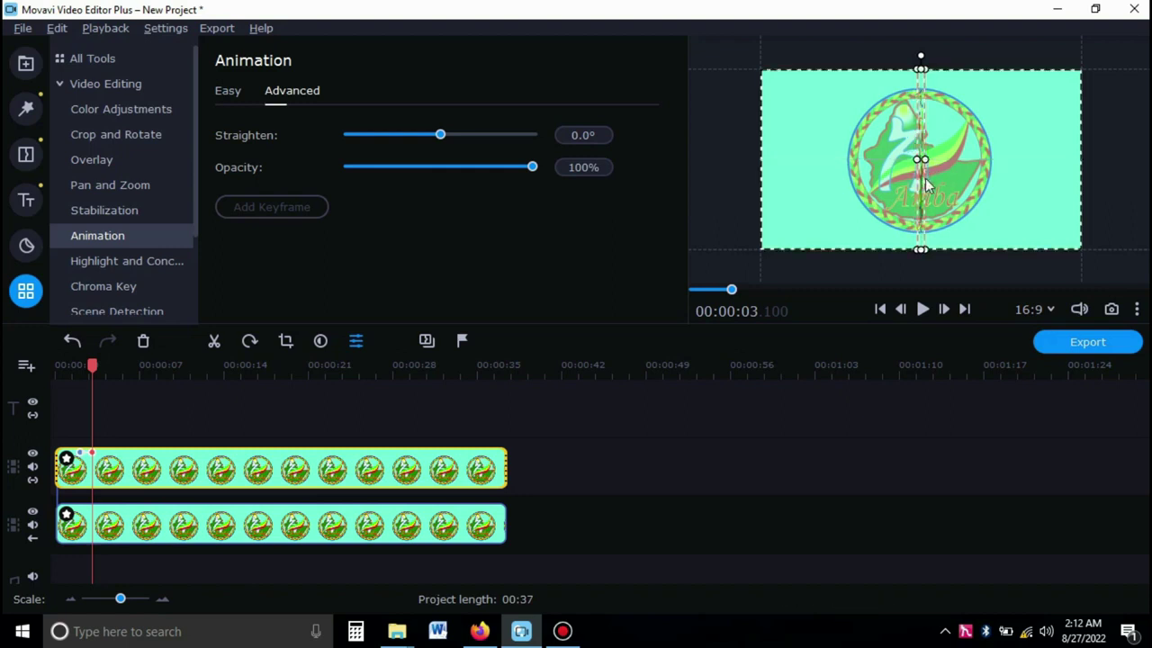
pyautogui.moveTo(916, 164); pyautogui.dragTo(923, 188)
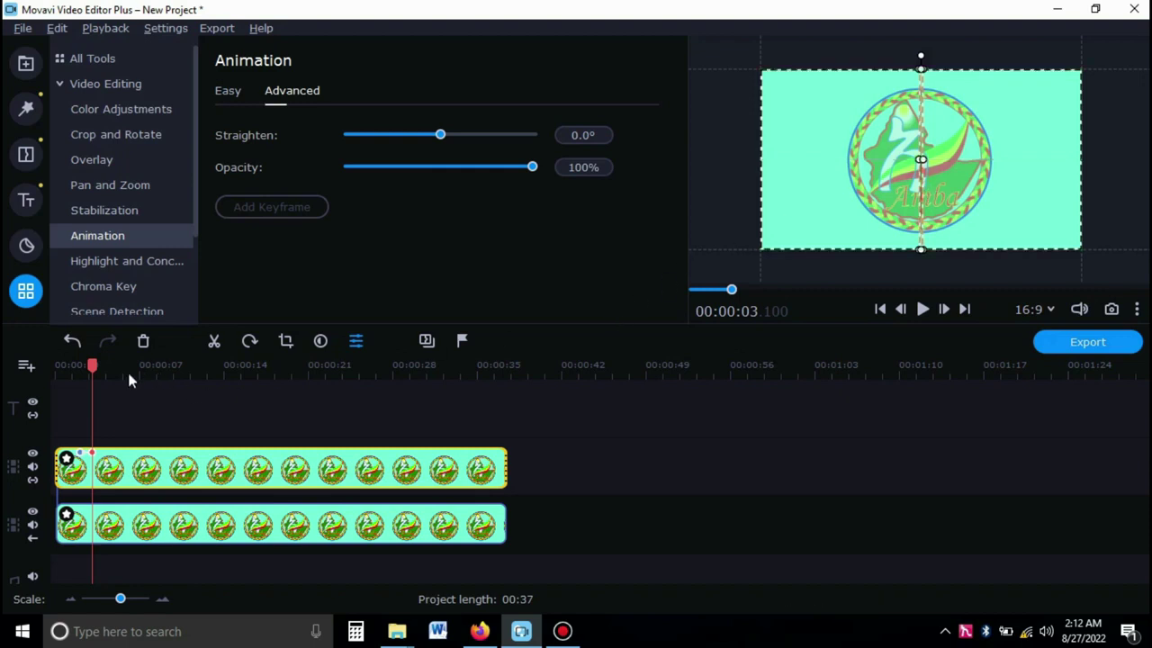
# Add a keyframe at 00:00:04.130, stretch the squeezed logo back to the full frame width, and play the flip from the start
pyautogui.click(110, 365)
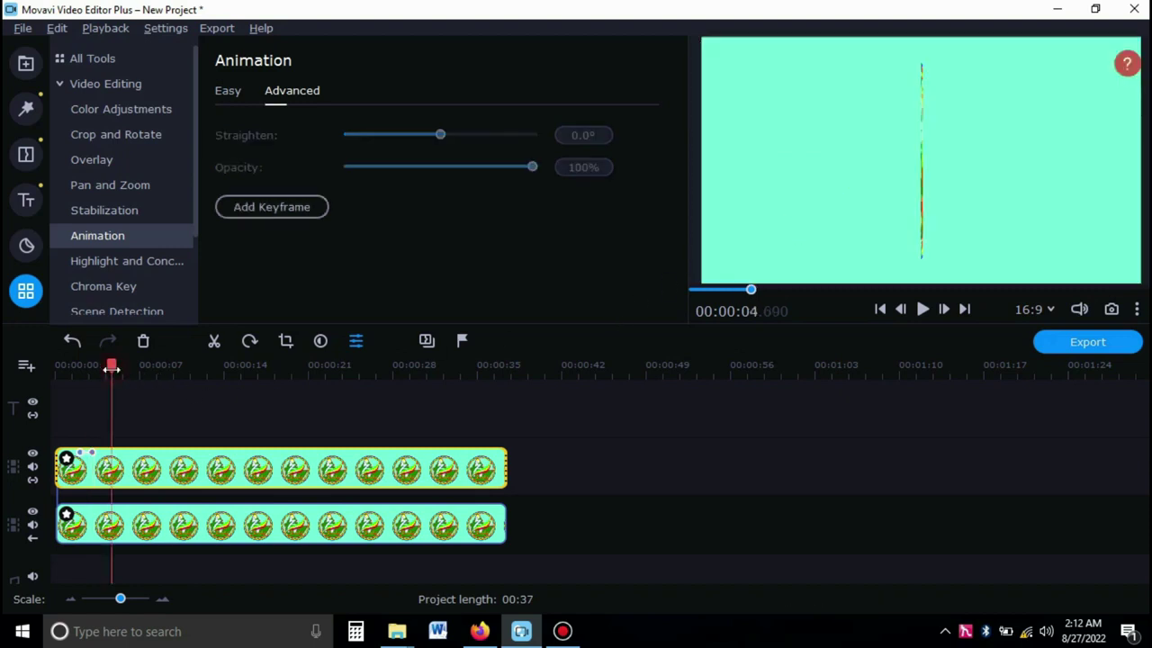
pyautogui.click(106, 460)
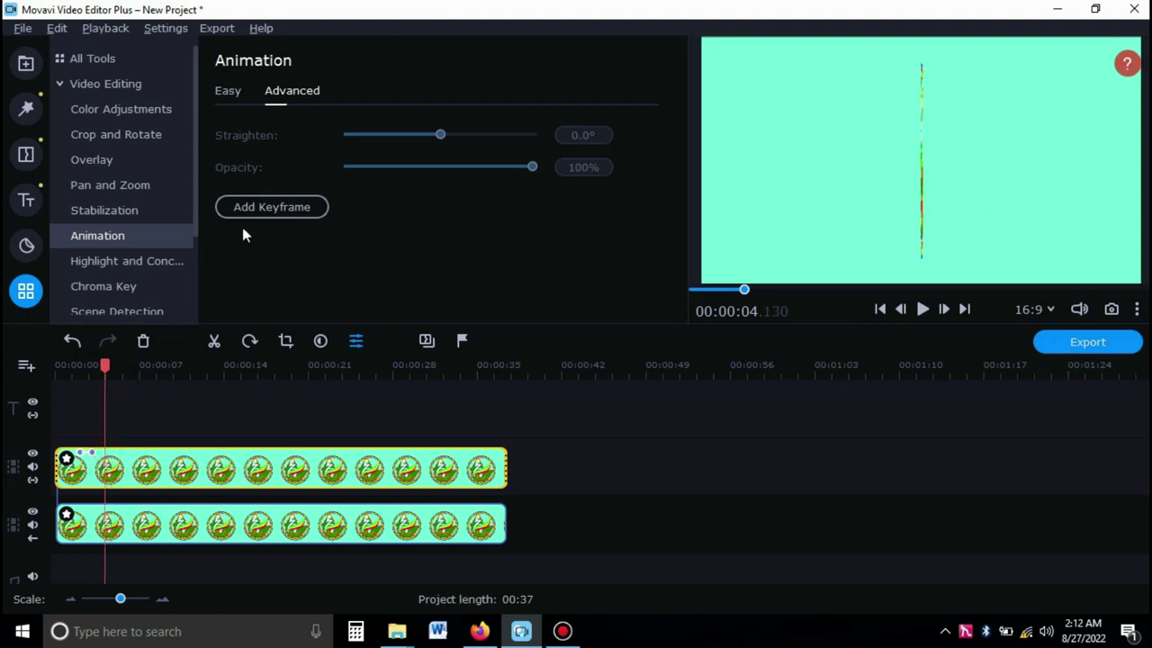
pyautogui.click(264, 212)
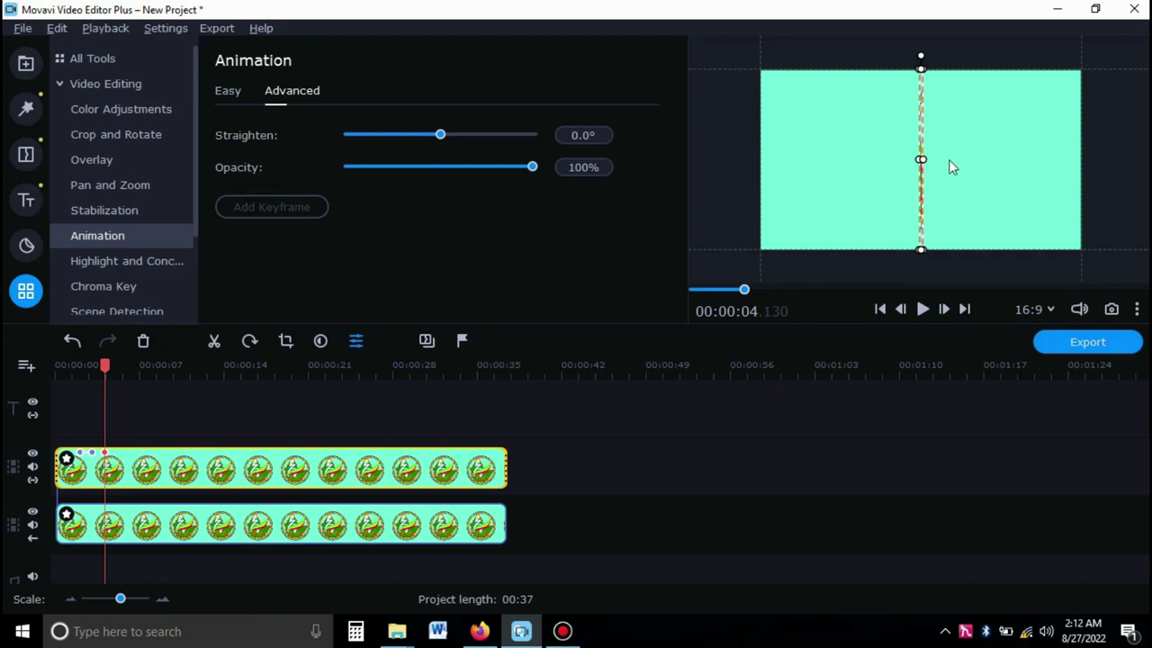
pyautogui.moveTo(923, 162); pyautogui.dragTo(1081, 164)
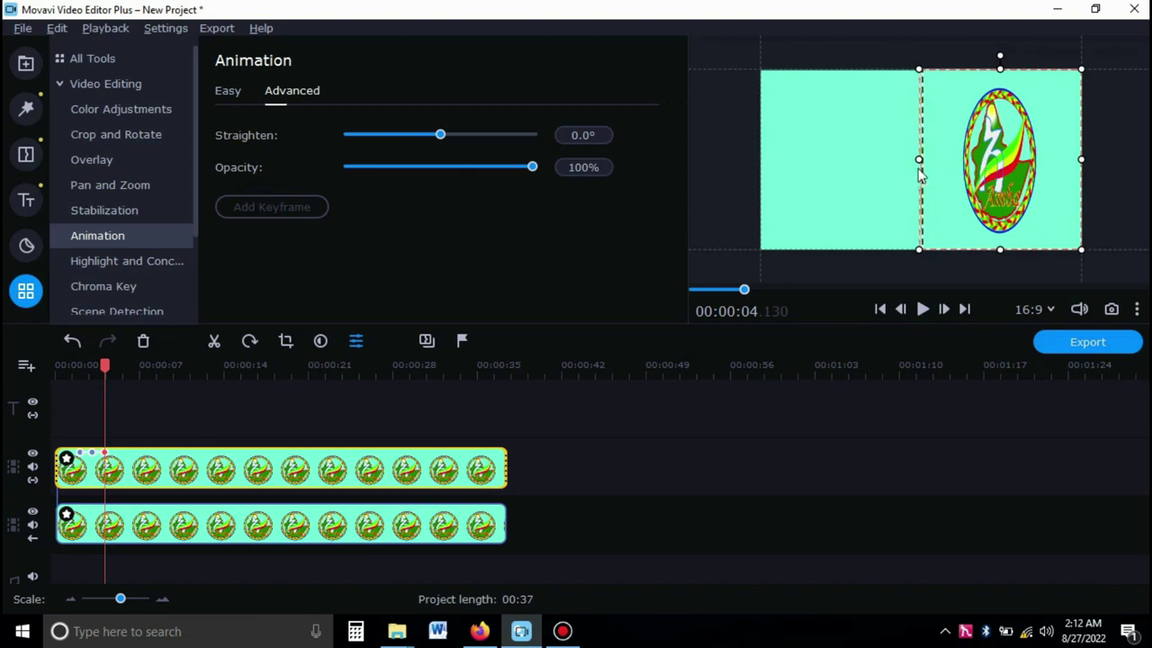
pyautogui.moveTo(919, 160); pyautogui.dragTo(760, 195)
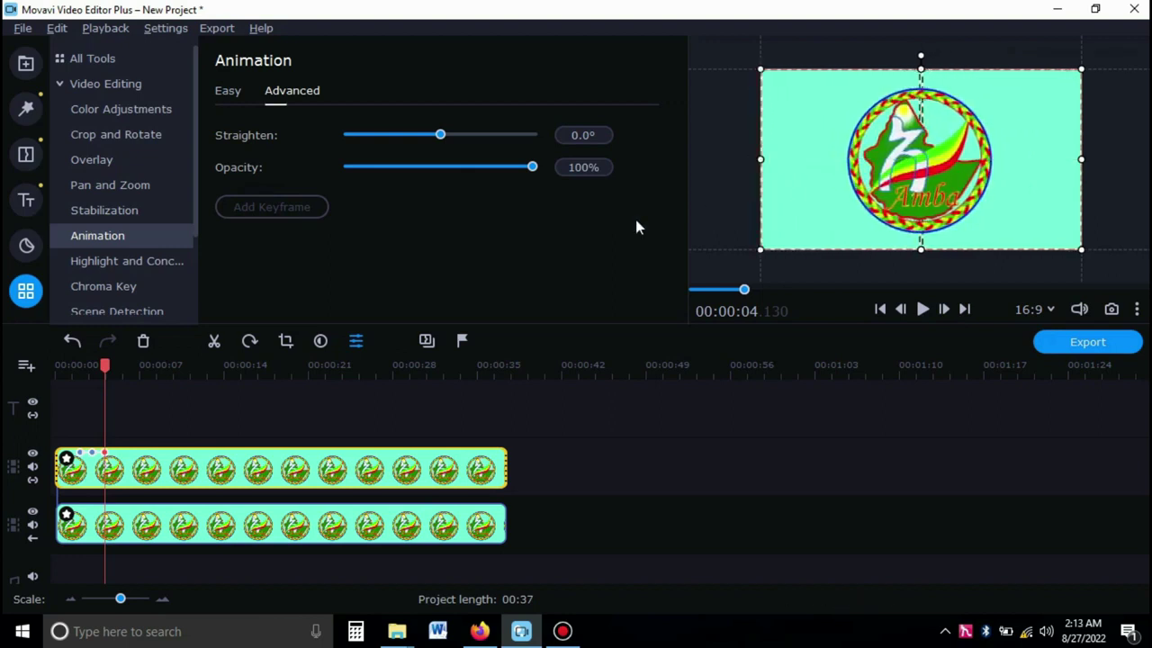
pyautogui.click(62, 365)
pyautogui.press('space')
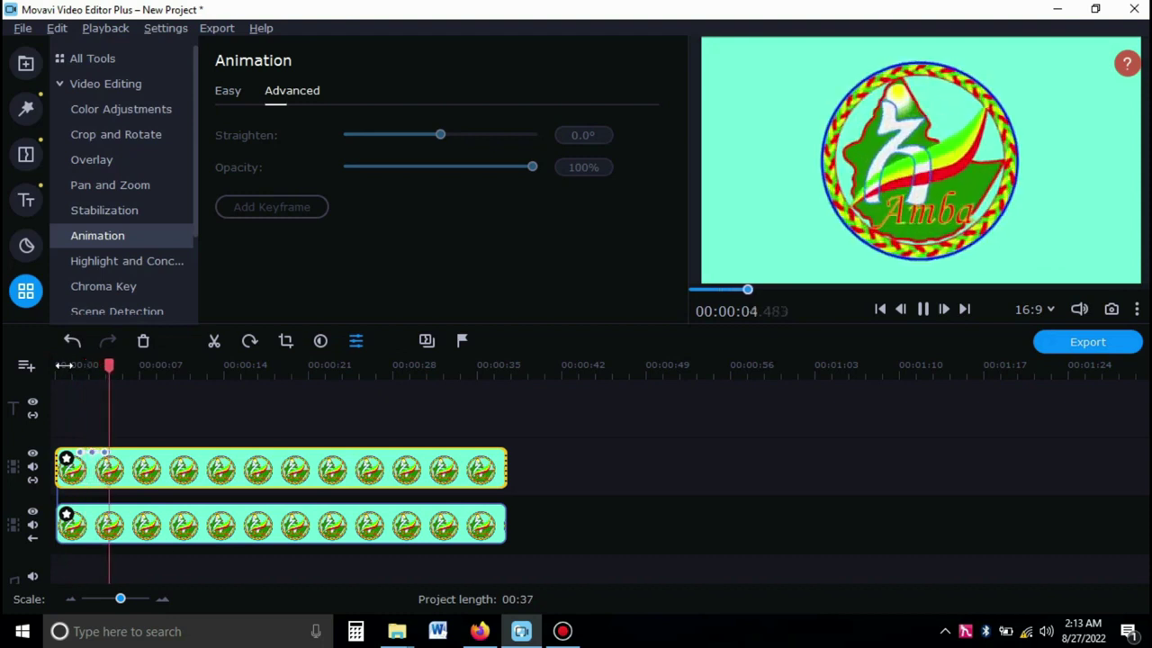
pyautogui.press('space')
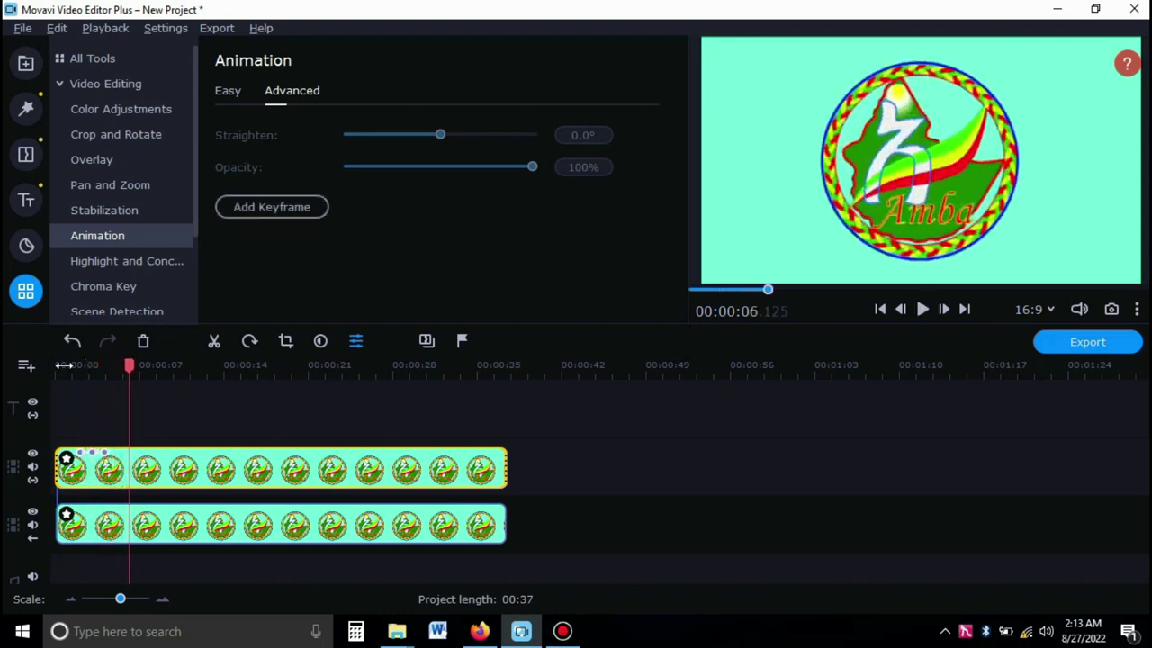
# Add an animation keyframe to the overlay clip at 00:00:09.450
pyautogui.click(169, 368)
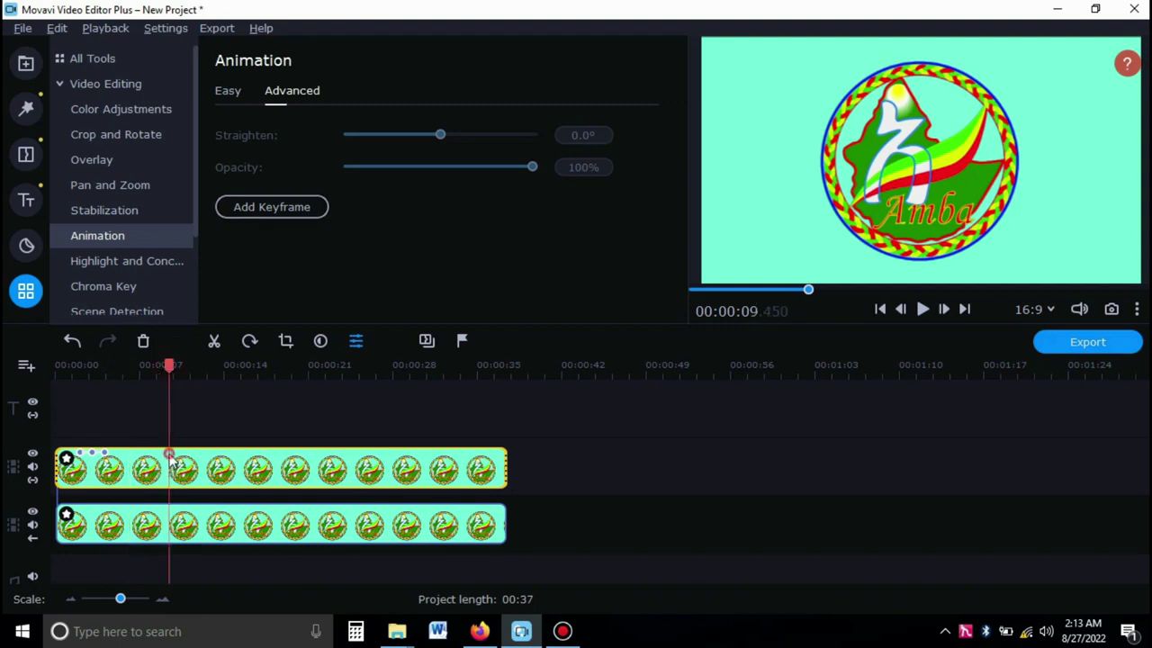
pyautogui.click(260, 211)
pyautogui.moveTo(532, 169); pyautogui.dragTo(344, 171)
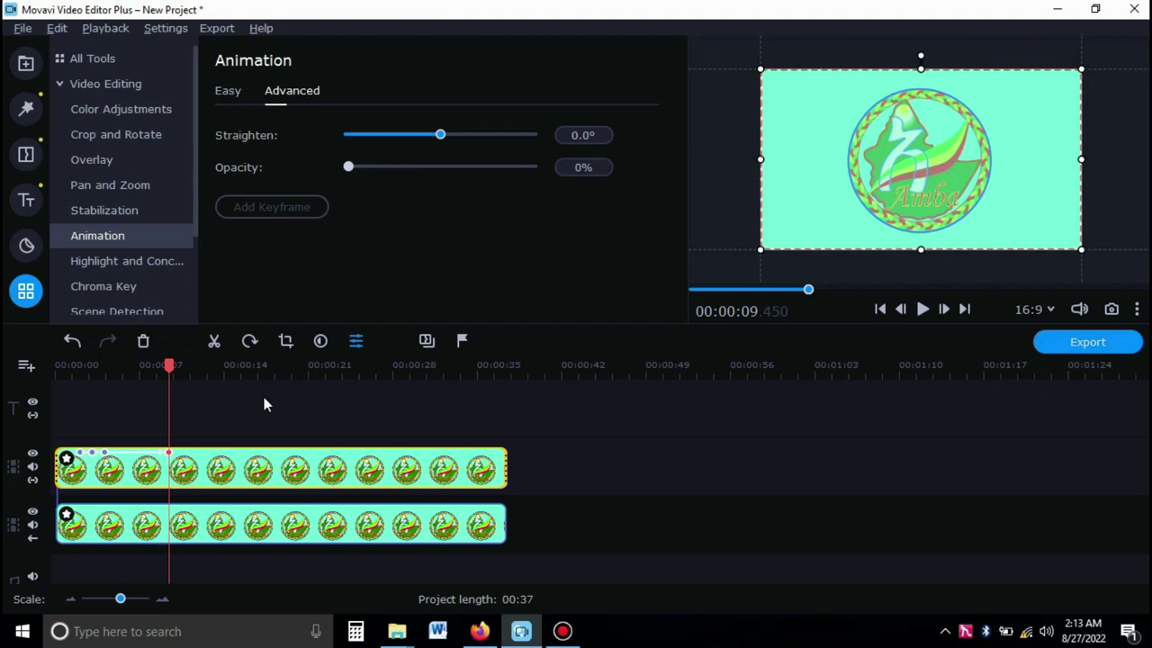
pyautogui.click(189, 456)
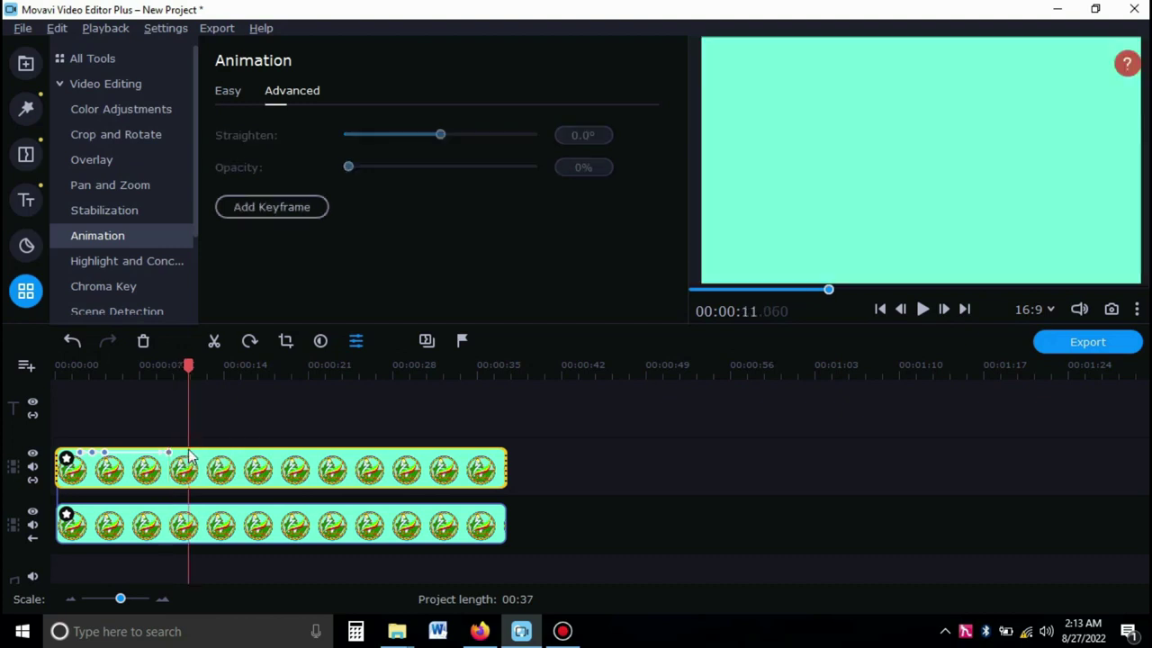
pyautogui.click(74, 342)
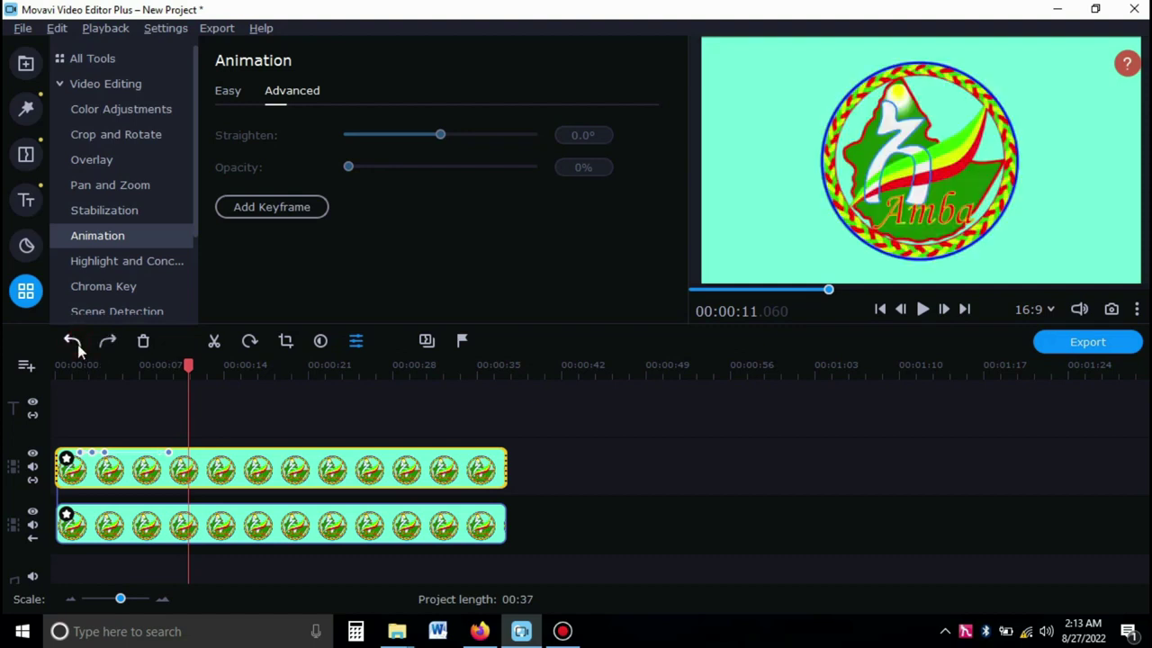
# Add a keyframe at 00:00:10.710 with 0% opacity so the logo fades out, and play the fade
pyautogui.click(169, 455)
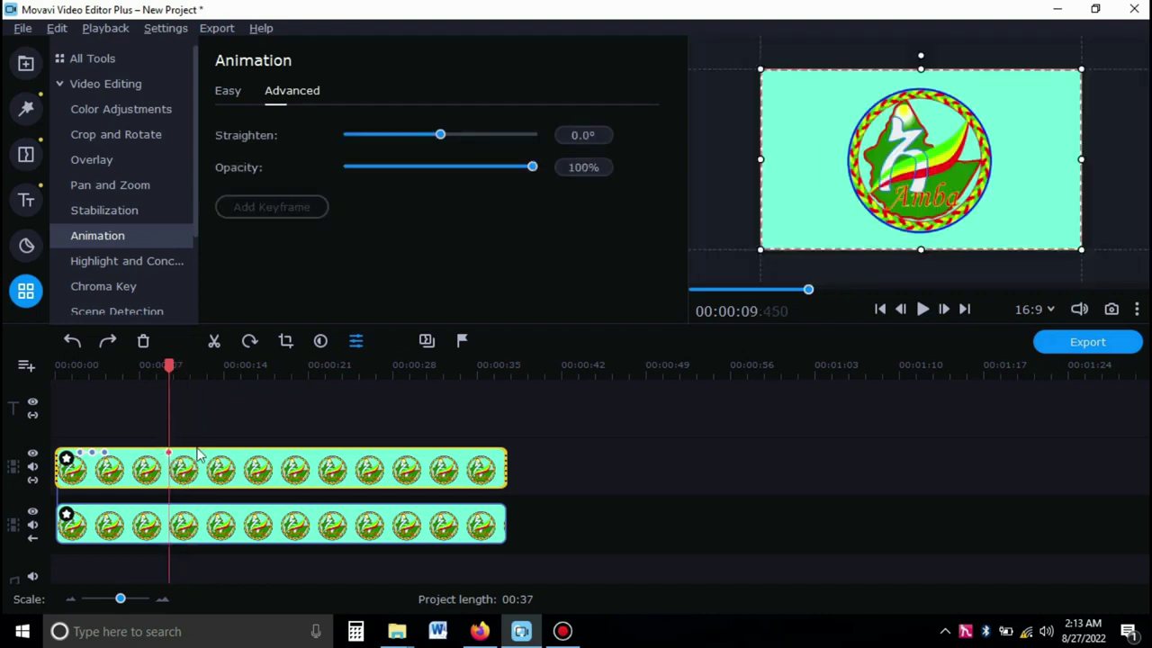
pyautogui.click(184, 459)
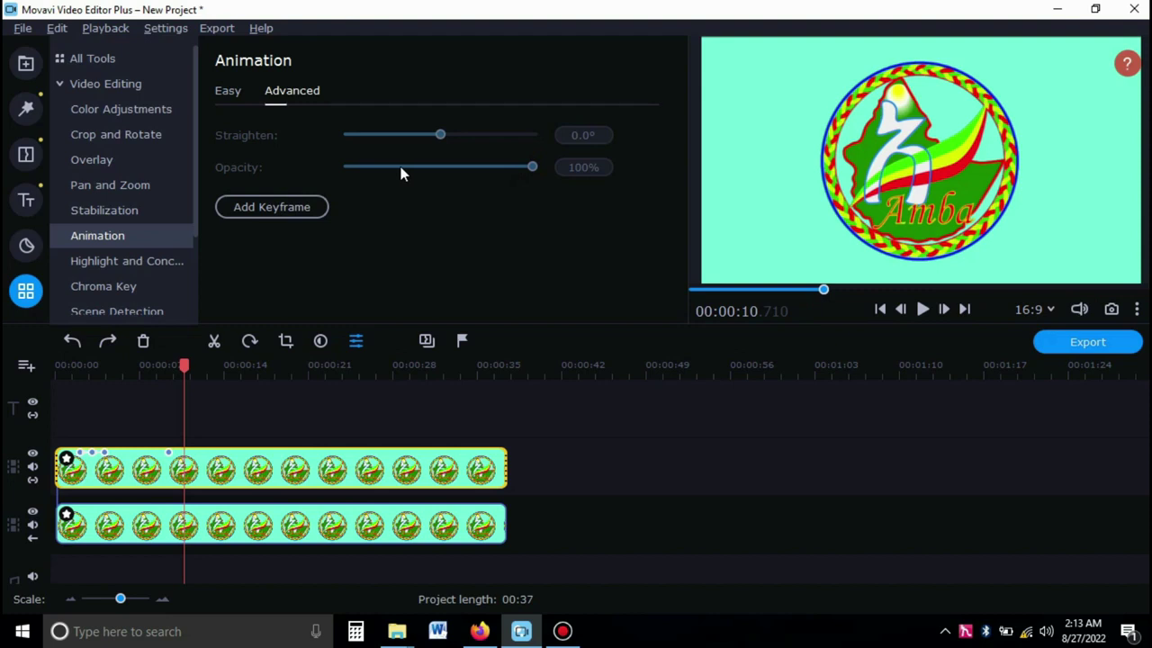
pyautogui.click(272, 209)
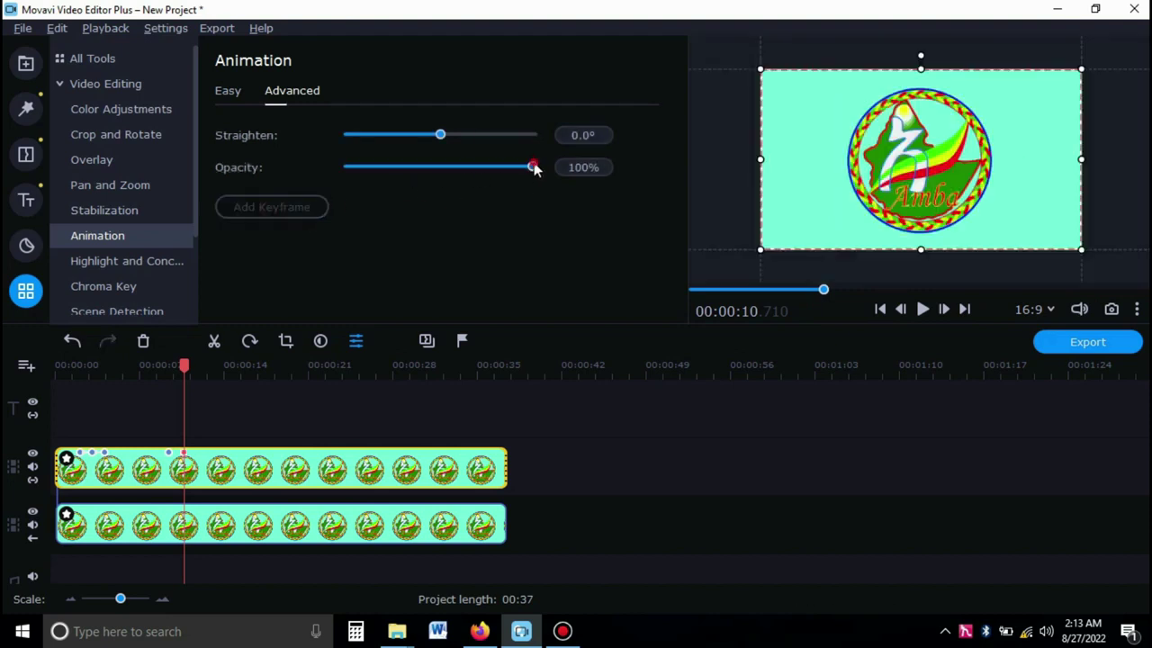
pyautogui.moveTo(534, 168); pyautogui.dragTo(347, 177)
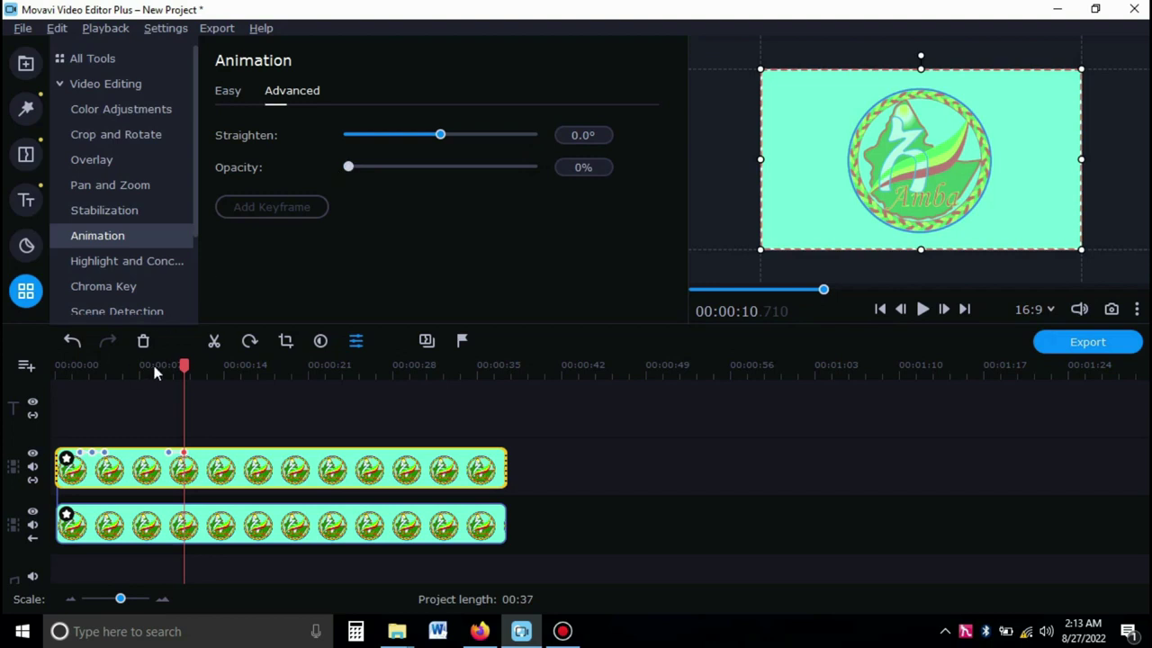
pyautogui.click(157, 365)
pyautogui.press('space')
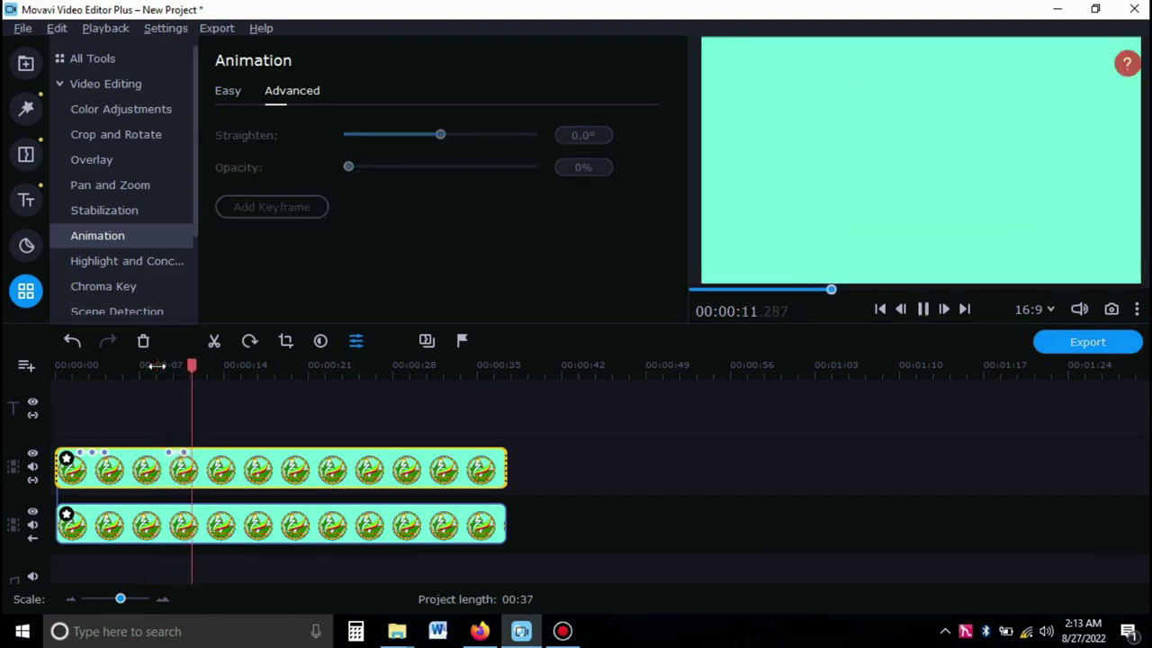
pyautogui.press('space')
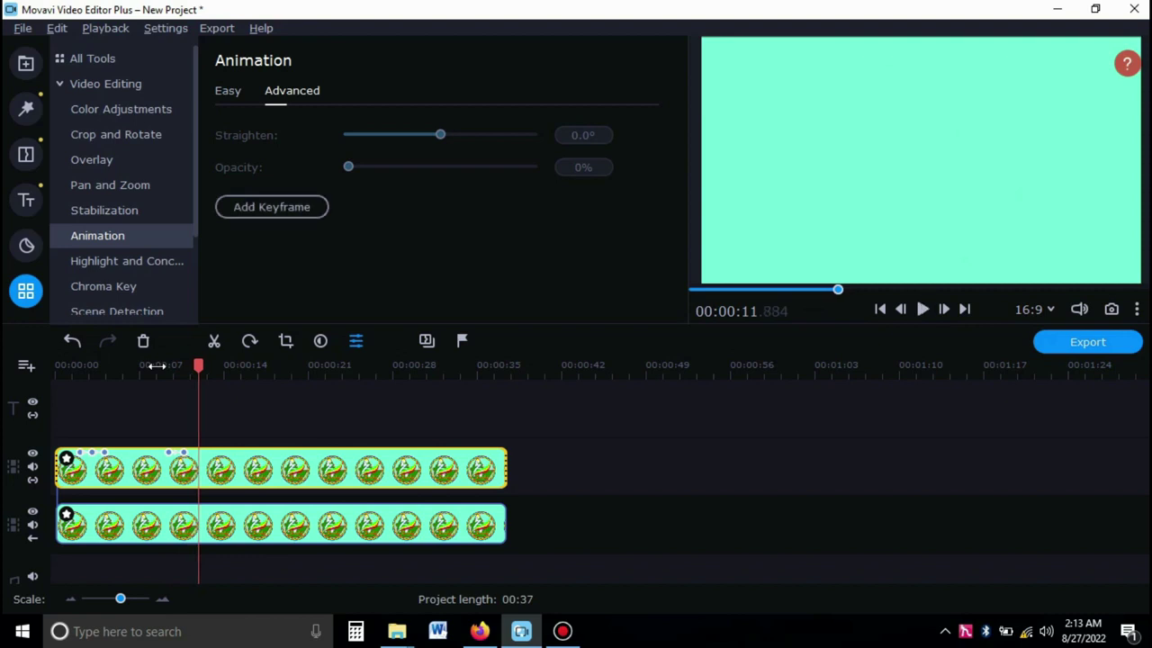
# Add a keyframe at 00:00:11.884 with 100% opacity so the logo fades back in, and play the whole fade
pyautogui.click(281, 208)
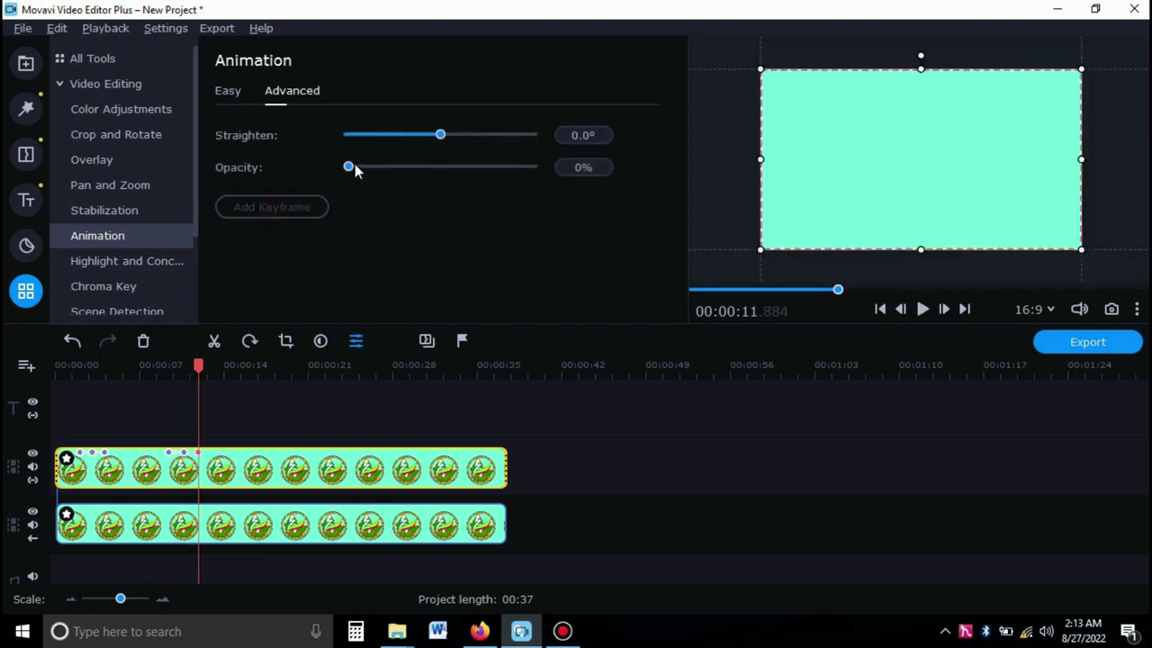
pyautogui.moveTo(349, 169); pyautogui.dragTo(536, 177)
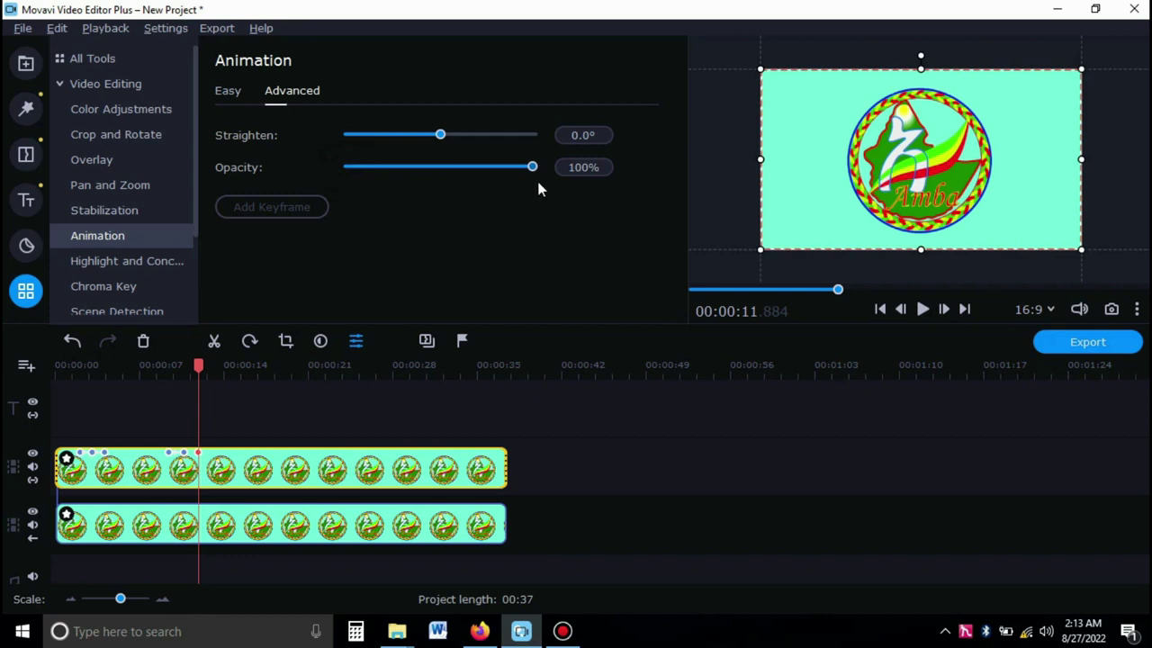
pyautogui.click(157, 369)
pyautogui.press('space')
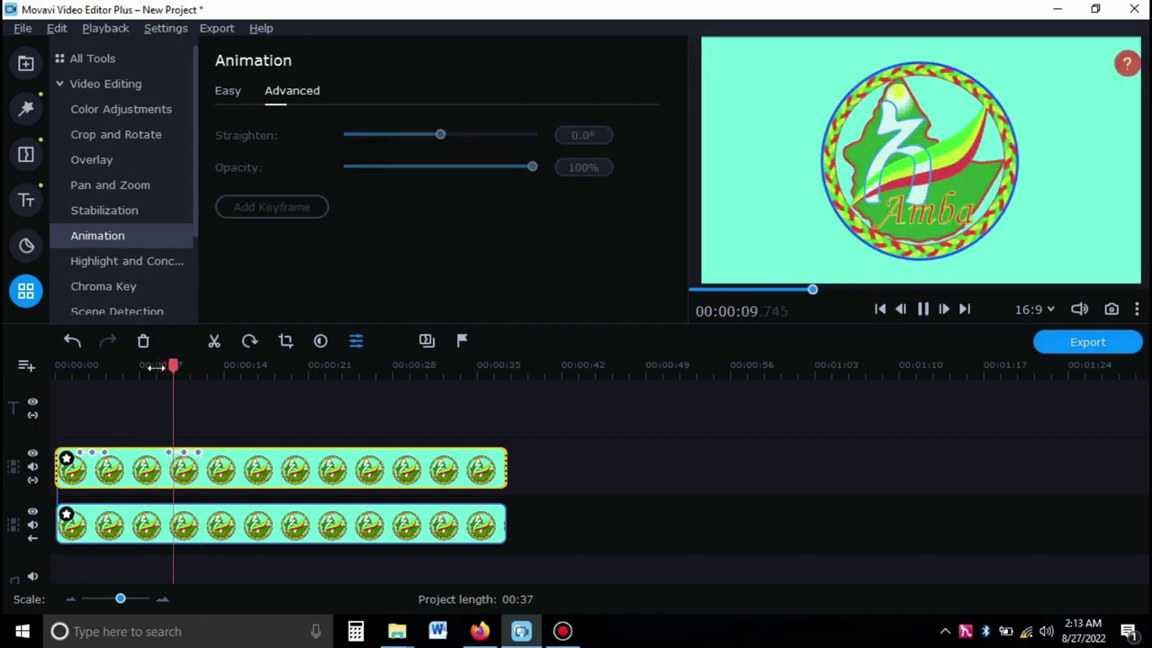
pyautogui.press('space')
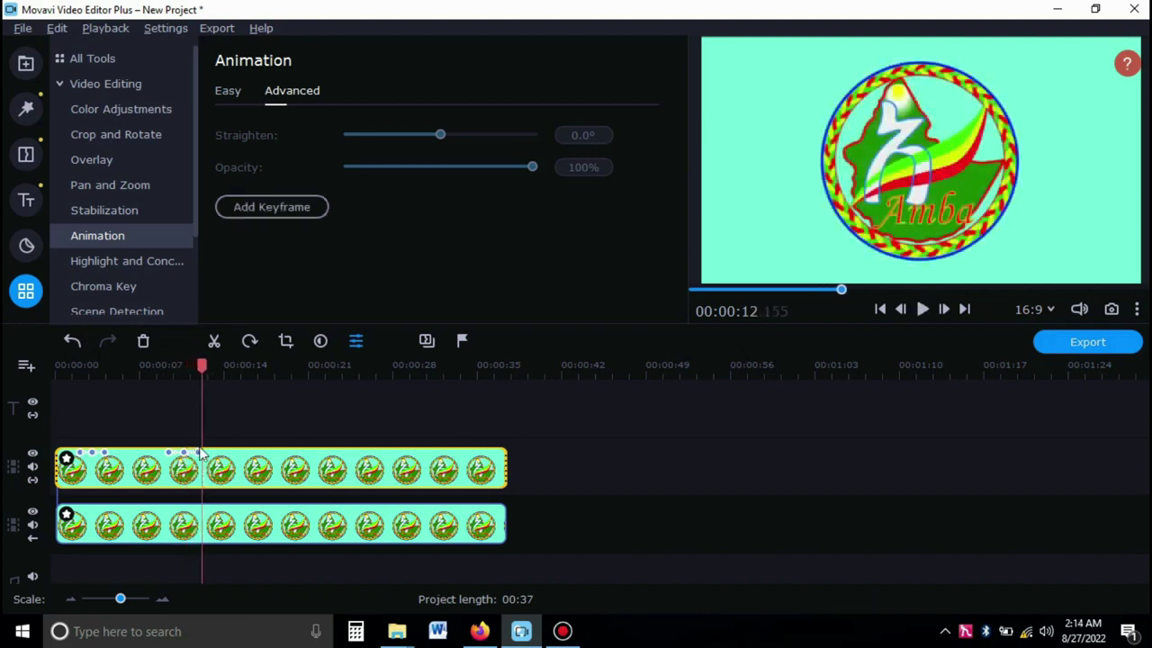
# Slow the fade by spacing out its last two keyframes, with the 0% opacity one at about 00:00:11.690, and play it
pyautogui.moveTo(198, 452)
pyautogui.mouseDown()
pyautogui.moveTo(221, 452)
pyautogui.moveTo(197, 452)
pyautogui.mouseUp()
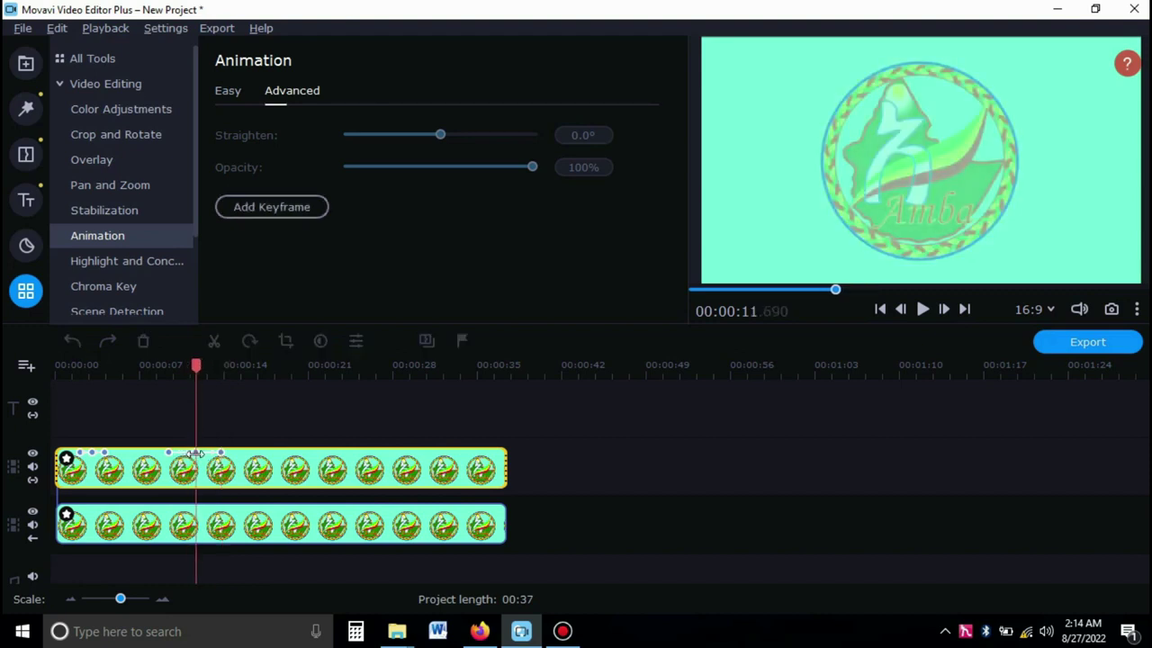
pyautogui.click(149, 364)
pyautogui.press('space')
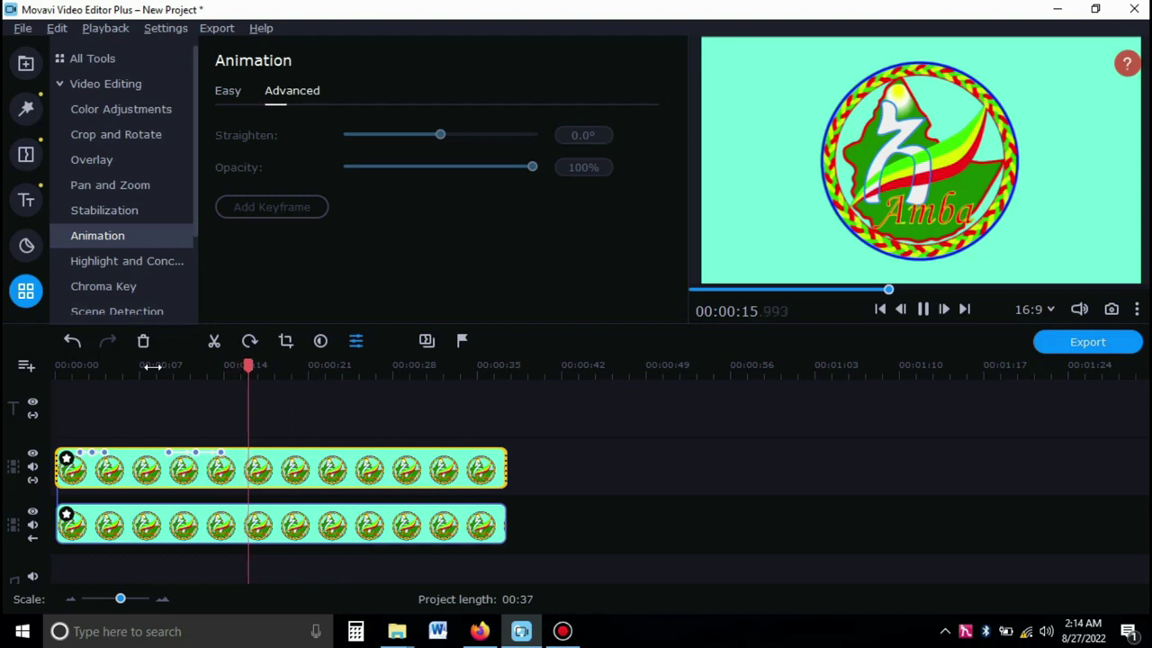
# Add overlay clip keyframes at 00:00:21.248 and 00:00:22.400, rotating the logo to 180° in the second one
pyautogui.doubleClick(307, 465)
pyautogui.press('space')
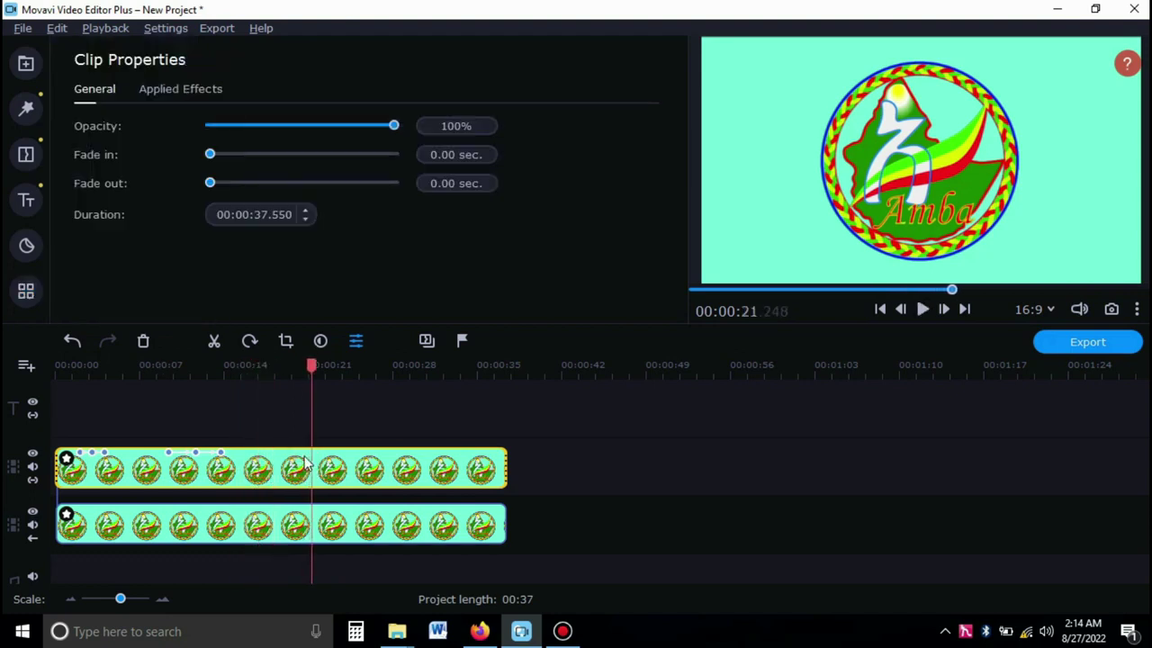
pyautogui.click(325, 368)
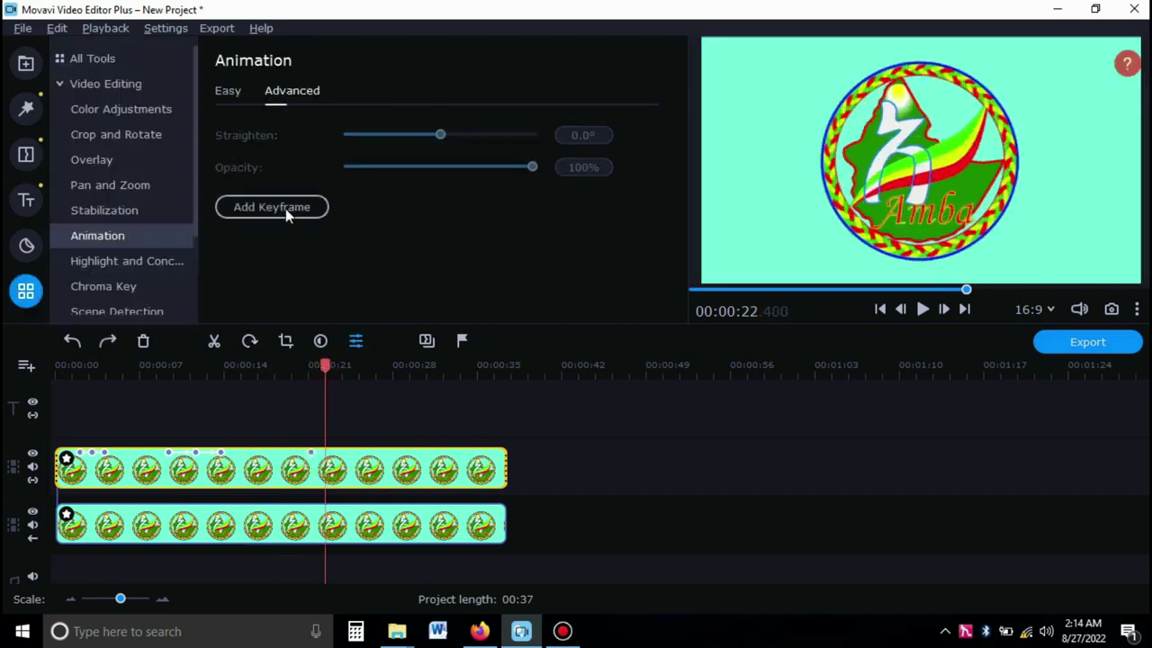
pyautogui.click(285, 208)
pyautogui.moveTo(920, 56); pyautogui.dragTo(969, 160)
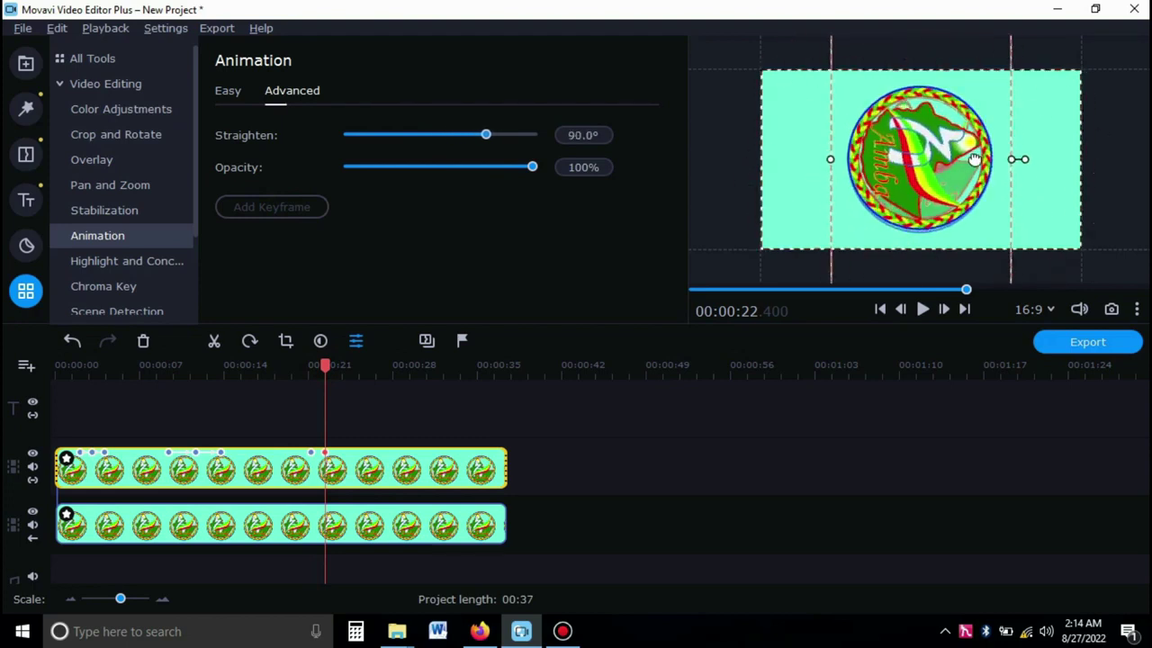
pyautogui.moveTo(974, 159); pyautogui.dragTo(921, 209)
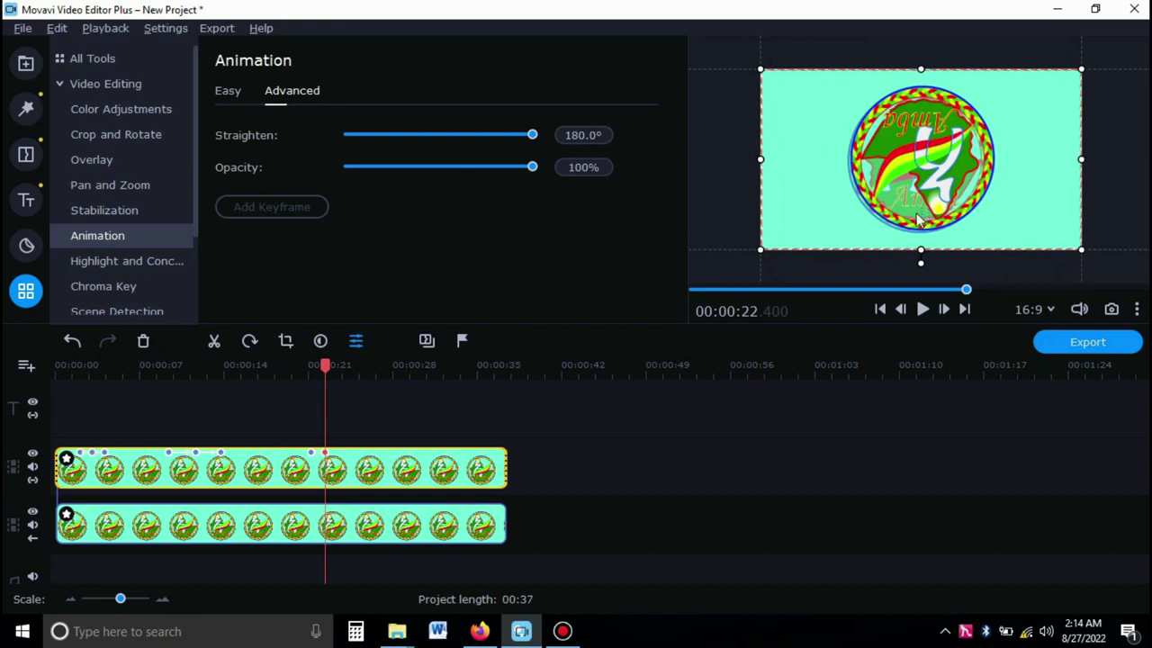
# Resize and reposition the upside-down logo in the 00:00:22.400 keyframe to align with the original frame
pyautogui.moveTo(925, 180); pyautogui.dragTo(922, 184)
pyautogui.moveTo(1081, 69); pyautogui.dragTo(1073, 77)
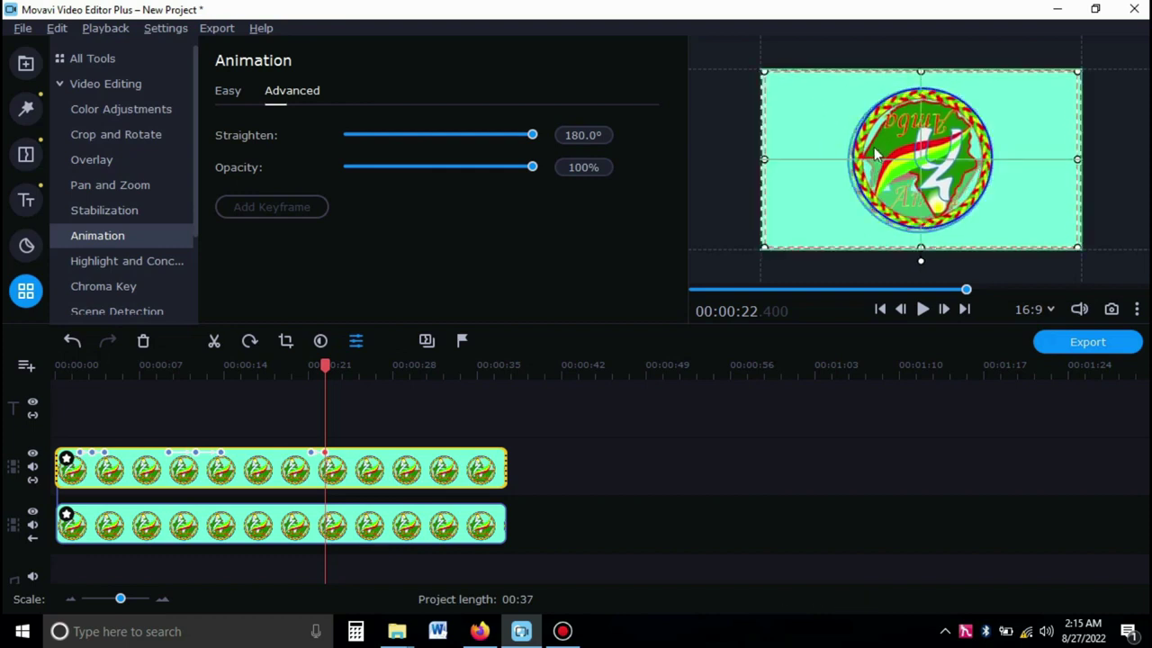
pyautogui.moveTo(878, 155); pyautogui.dragTo(871, 165)
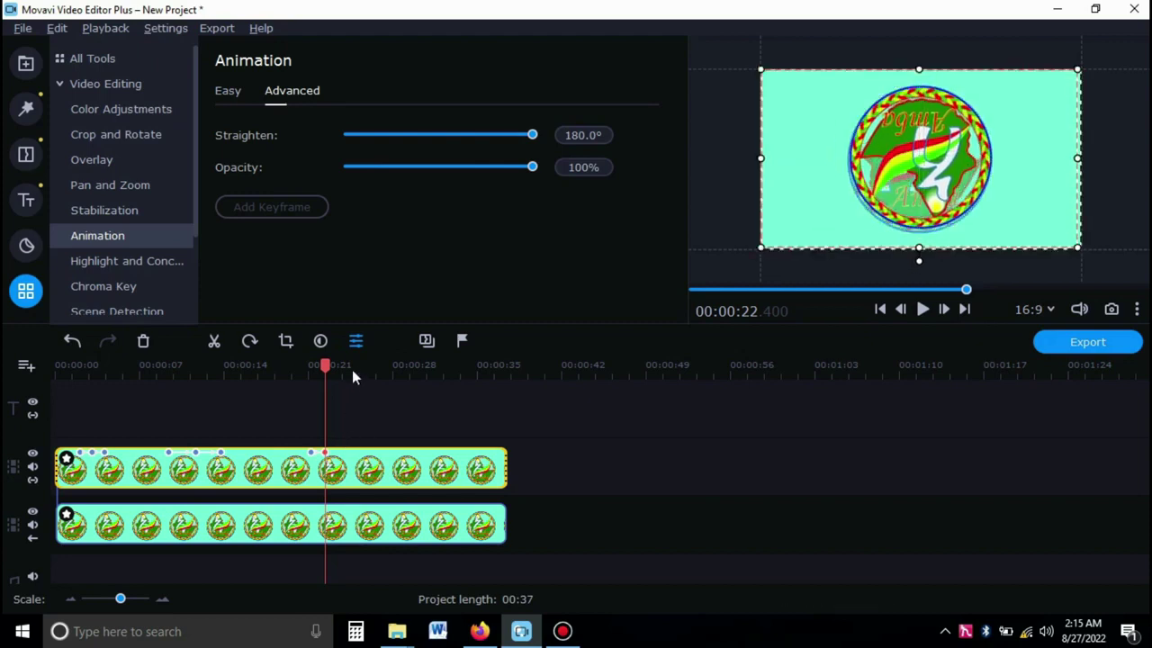
# Add a keyframe at 00:00:24.570 with the logo rotated back to 0° and scaled to the full frame, and play the rotation
pyautogui.click(352, 368)
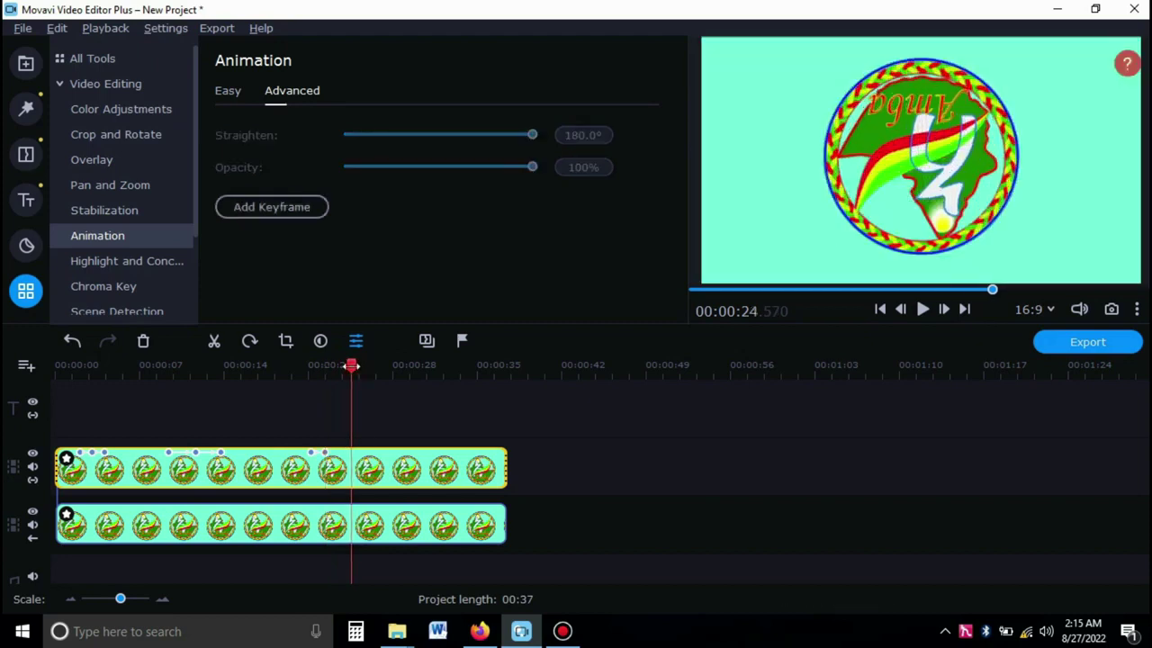
pyautogui.click(274, 209)
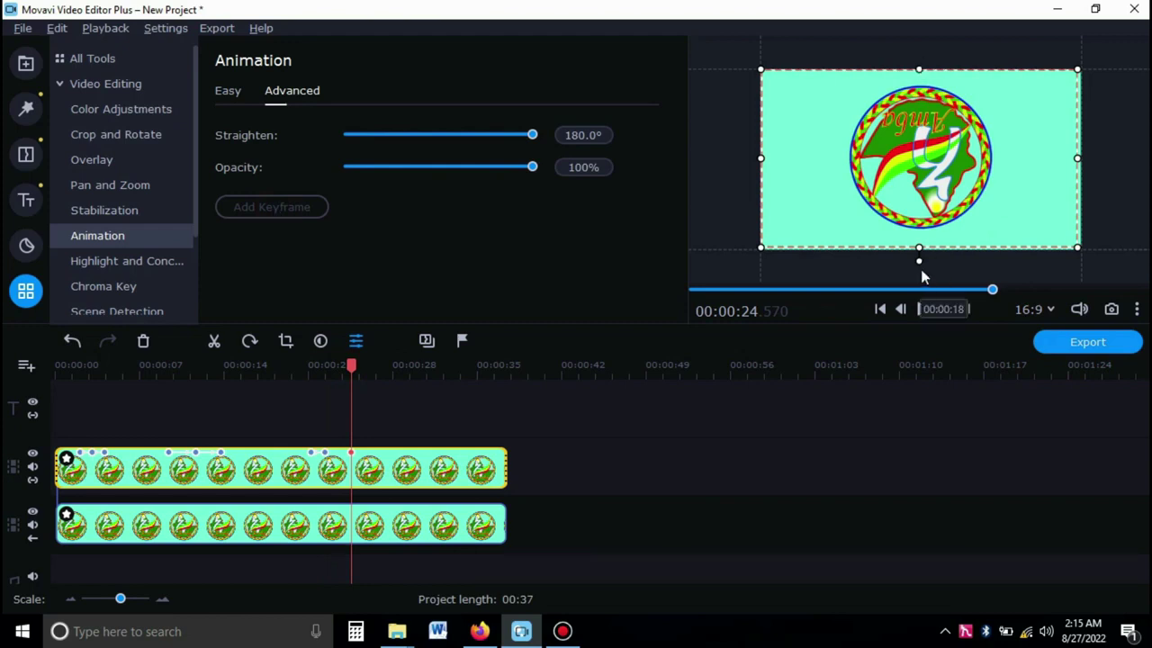
pyautogui.moveTo(916, 261); pyautogui.dragTo(922, 82)
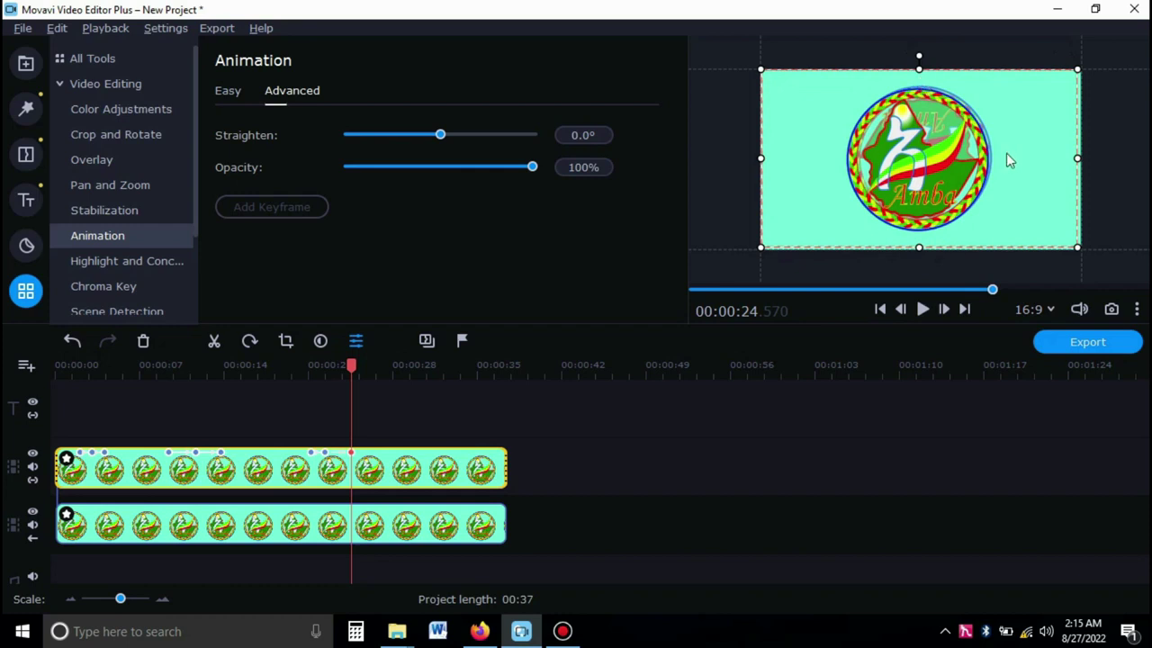
pyautogui.moveTo(1078, 253); pyautogui.dragTo(1084, 268)
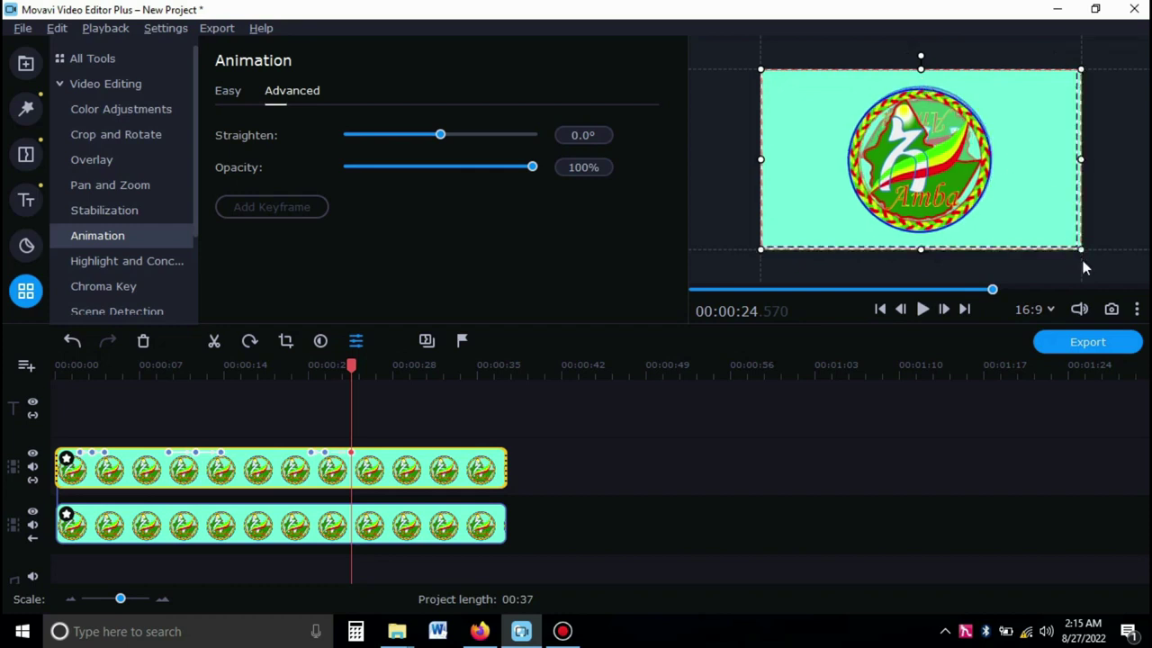
pyautogui.click(293, 366)
pyautogui.press('space')
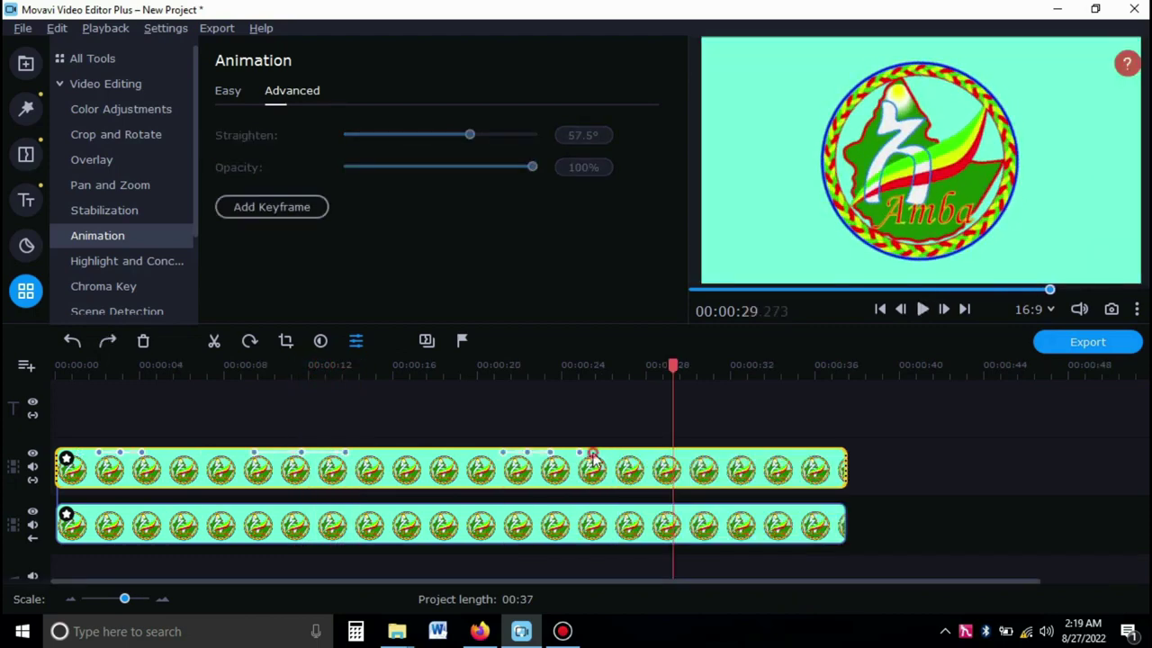
# Add a keyframe at 00:00:25.480 with the logo shrunk near the frame's centre, space it further from the preceding keyframe and play the shrink
pyautogui.click(275, 209)
pyautogui.moveTo(1083, 70); pyautogui.dragTo(760, 261)
pyautogui.moveTo(845, 239); pyautogui.dragTo(943, 158)
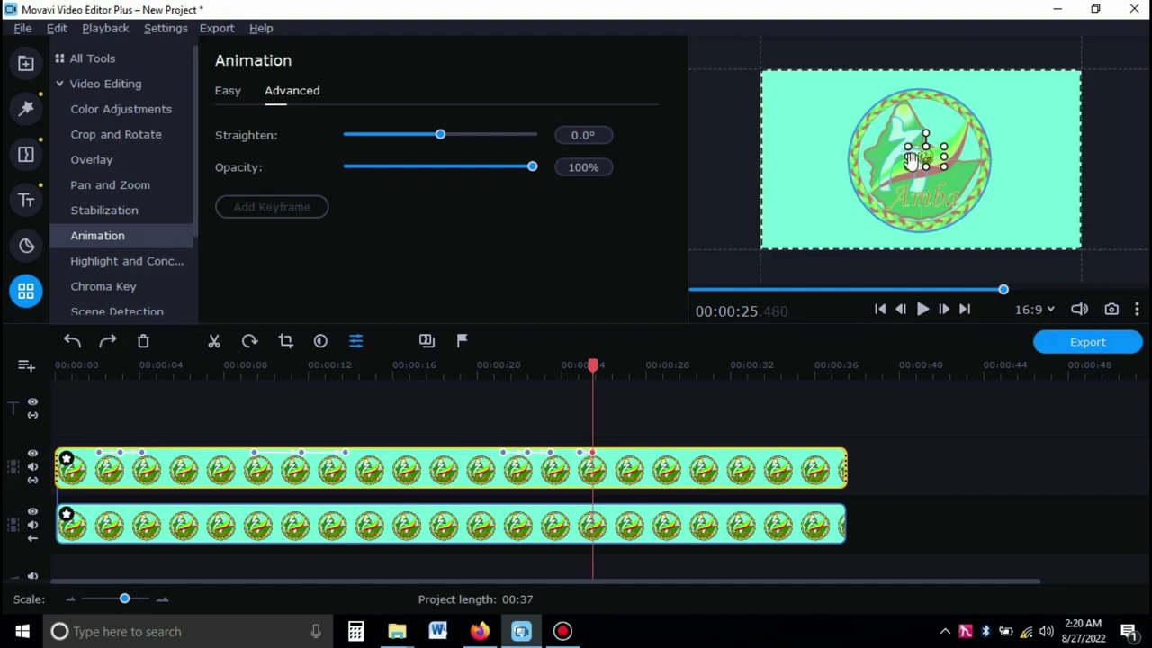
pyautogui.moveTo(910, 153)
pyautogui.mouseDown()
pyautogui.moveTo(930, 147)
pyautogui.moveTo(934, 167)
pyautogui.moveTo(920, 144)
pyautogui.moveTo(920, 160)
pyautogui.moveTo(930, 147)
pyautogui.moveTo(909, 165)
pyautogui.moveTo(917, 150)
pyautogui.moveTo(926, 169)
pyautogui.moveTo(917, 150)
pyautogui.moveTo(899, 172)
pyautogui.moveTo(909, 147)
pyautogui.moveTo(913, 160)
pyautogui.mouseUp()
pyautogui.click(565, 364)
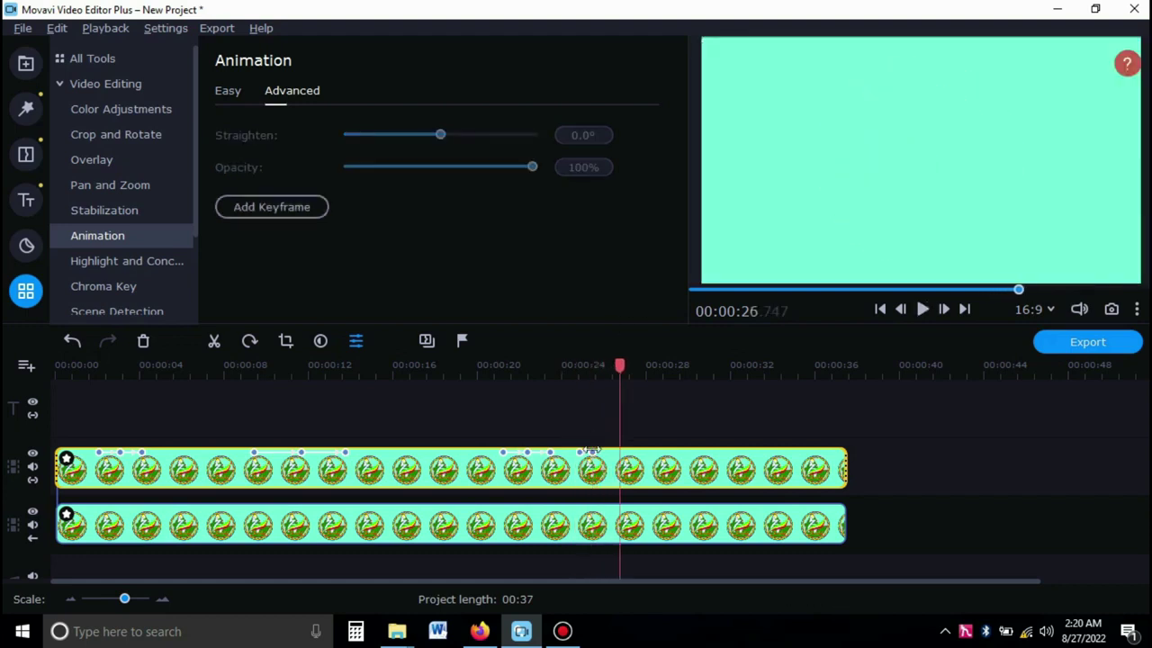
pyautogui.click(567, 365)
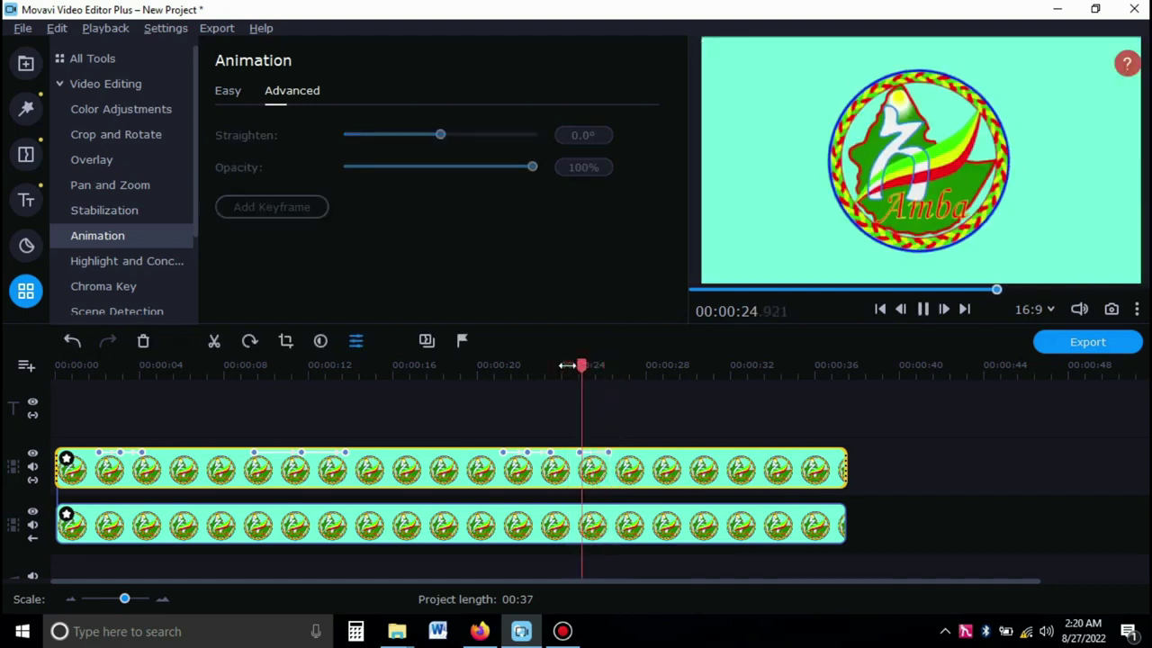
# Refine the shrink keyframe with a tiny logo centred horizontally, place it at 00:00:26.160 and play the shrink
pyautogui.click(272, 206)
pyautogui.click(590, 452)
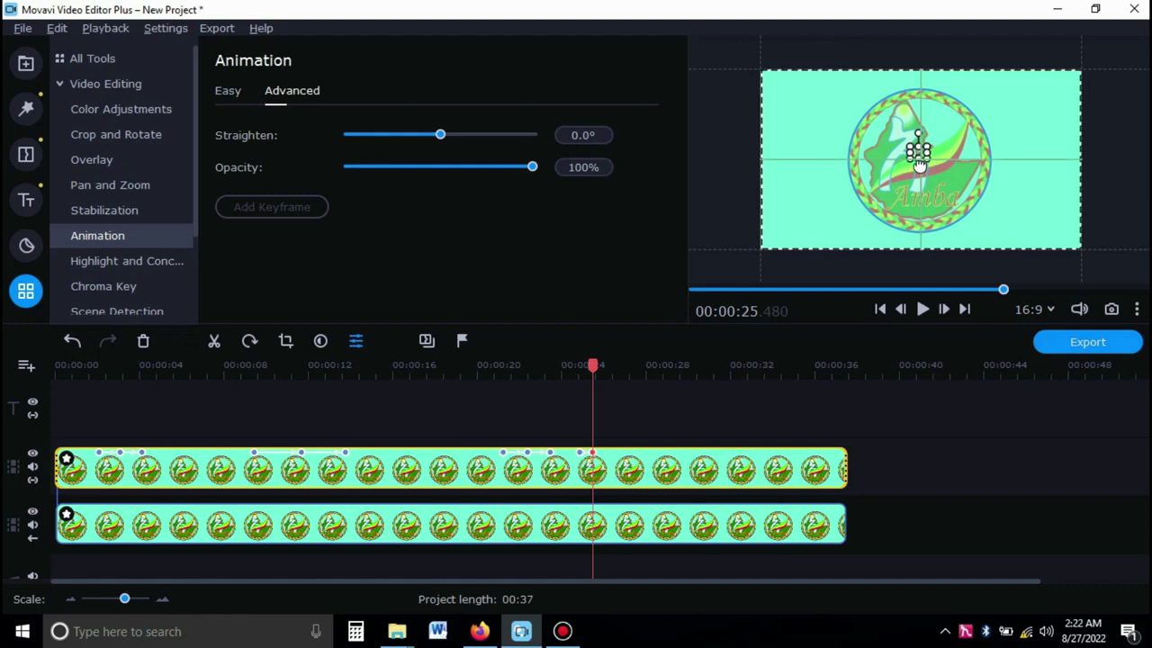
pyautogui.press('space')
pyautogui.click(570, 369)
pyautogui.press('space')
# Add a keyframe at 00:00:27.425 with the logo enlarged to almost fill the frame, leaving a narrow margin around it
pyautogui.click(280, 208)
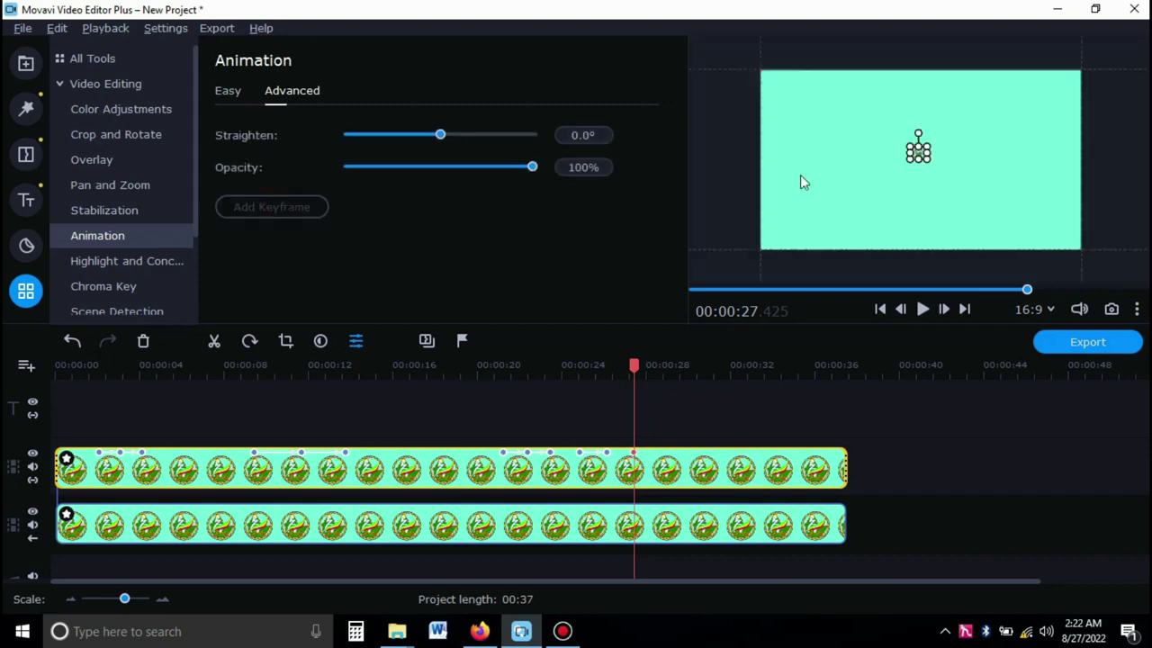
pyautogui.moveTo(912, 151); pyautogui.dragTo(760, 160)
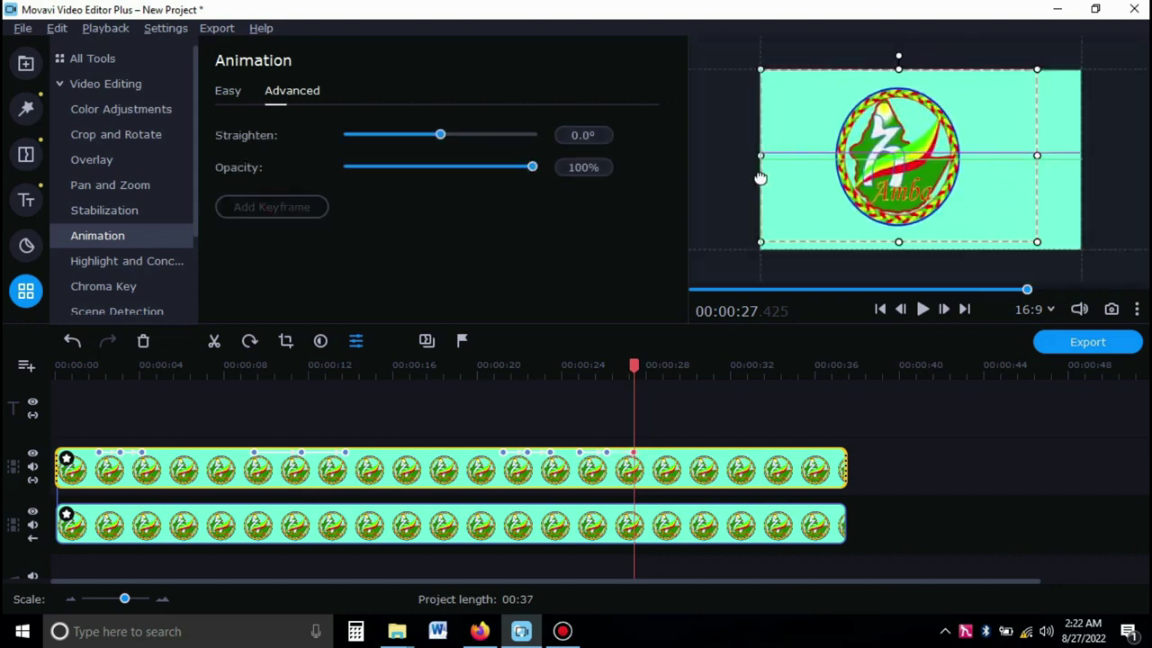
pyautogui.moveTo(1038, 158); pyautogui.dragTo(1083, 186)
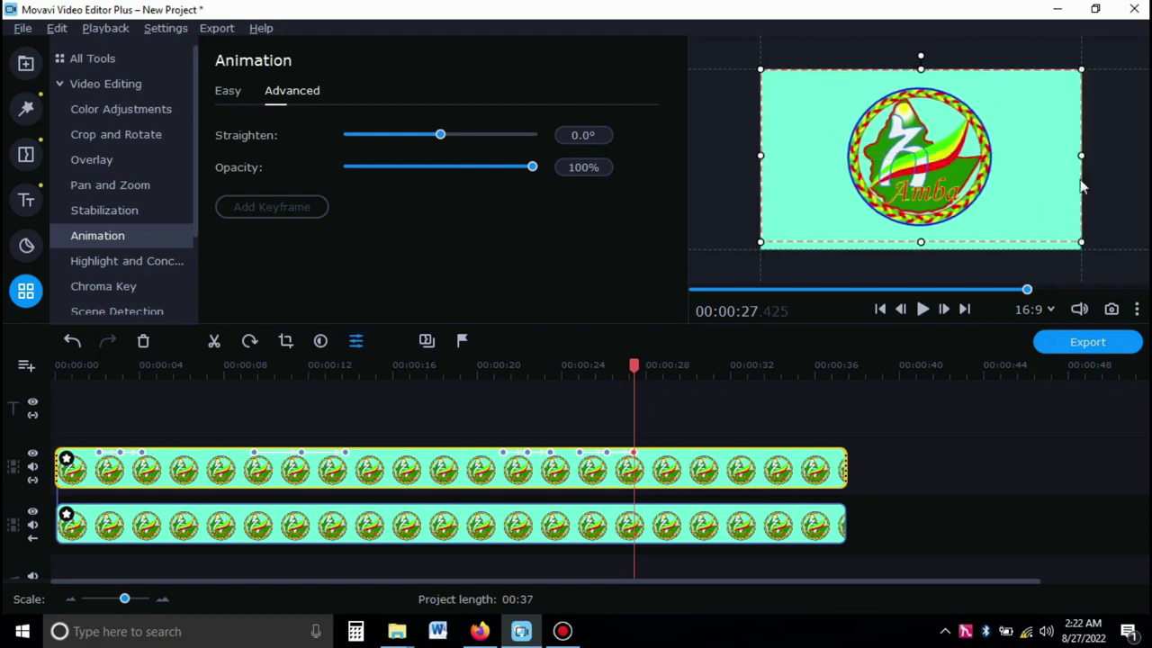
pyautogui.moveTo(1079, 73); pyautogui.dragTo(1072, 86)
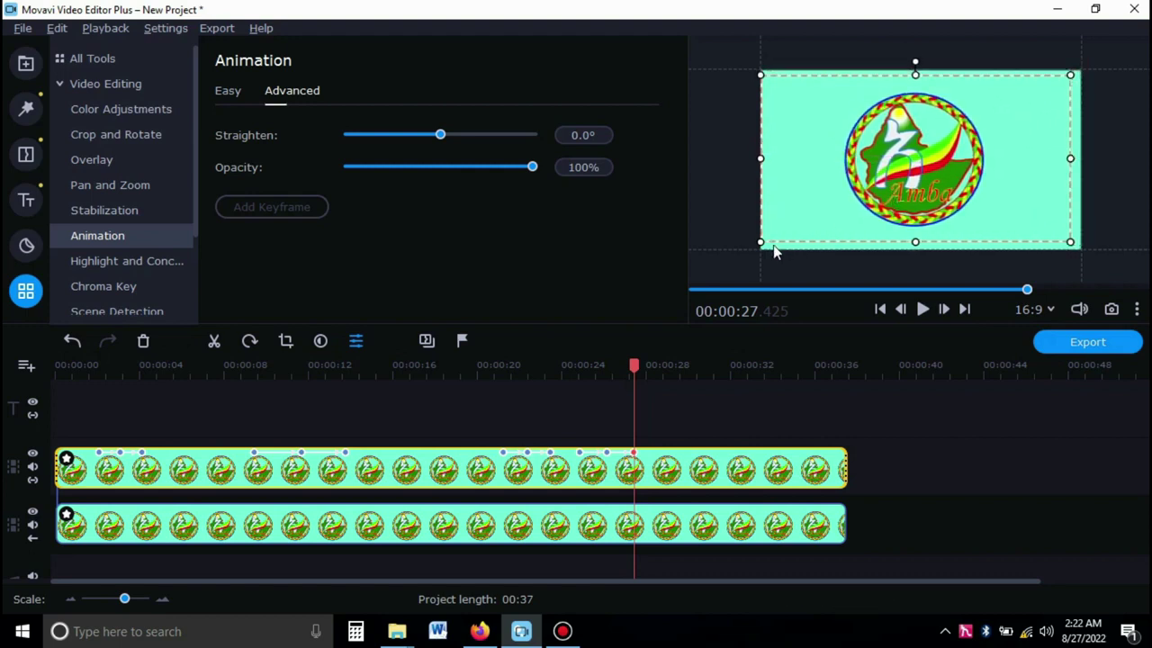
pyautogui.moveTo(1069, 81); pyautogui.dragTo(1081, 70)
pyautogui.moveTo(925, 247); pyautogui.dragTo(772, 243)
pyautogui.moveTo(1081, 70); pyautogui.dragTo(1073, 76)
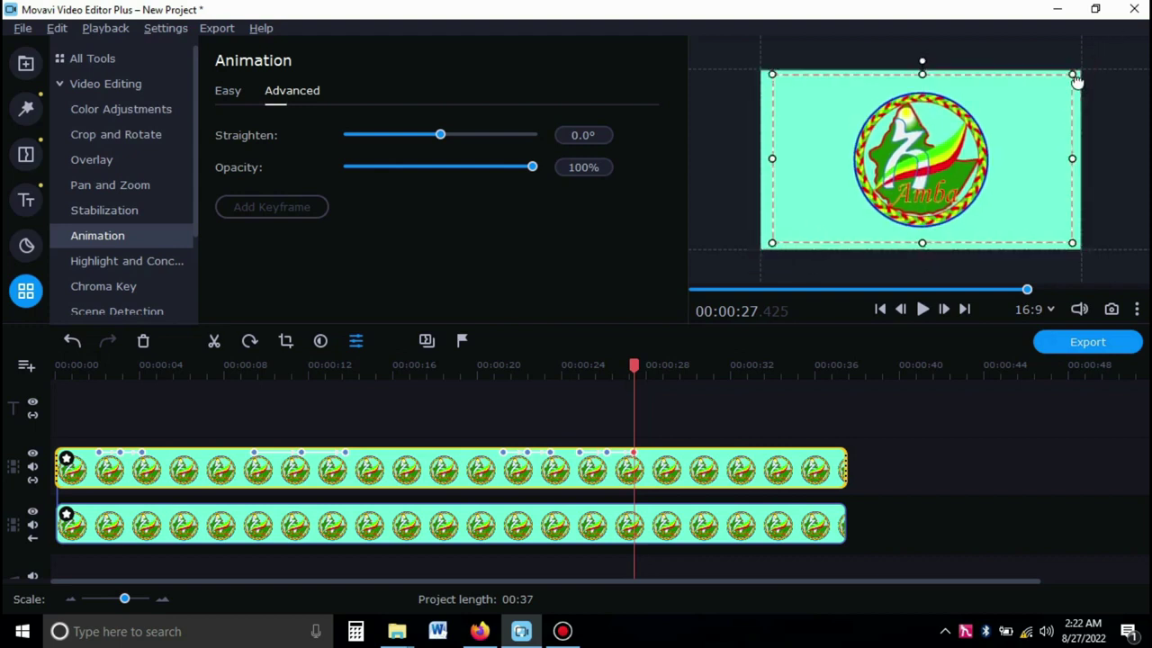
# Readjust the tiny logo's size and position in the 00:00:26.160 keyframe
pyautogui.click(607, 452)
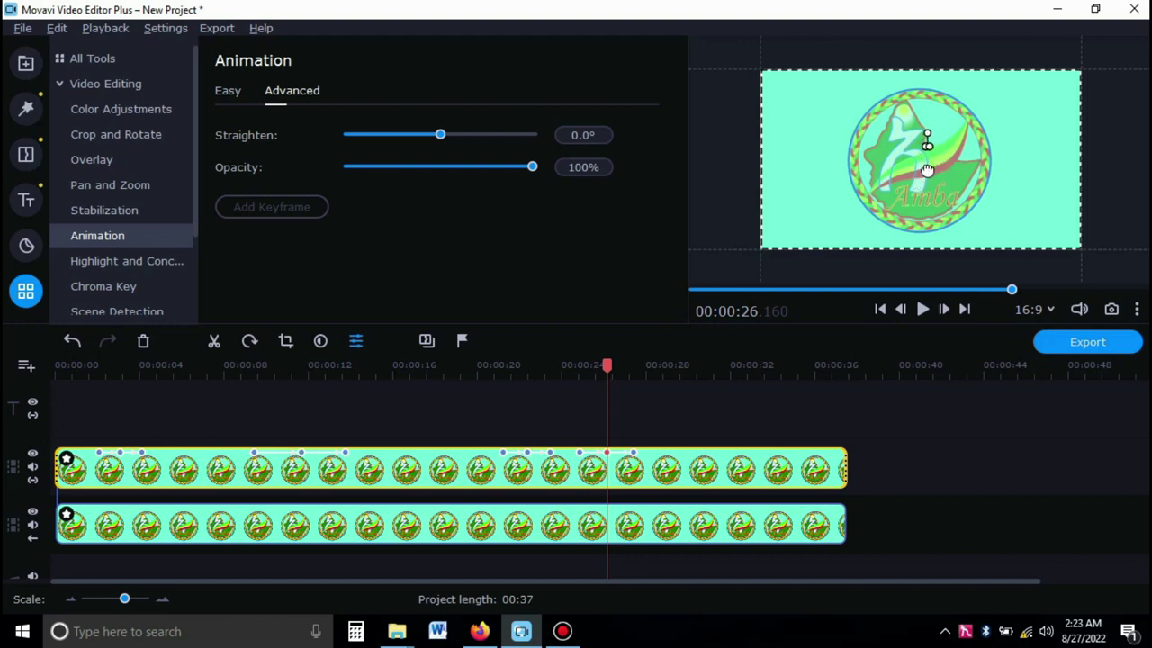
pyautogui.hotkey('ctrl', 'z')
pyautogui.click(922, 155)
pyautogui.moveTo(923, 157)
pyautogui.mouseDown()
pyautogui.moveTo(915, 148)
pyautogui.moveTo(916, 169)
pyautogui.moveTo(913, 156)
pyautogui.mouseUp()
# Play the shrink-and-grow animation repeatedly to check it
pyautogui.press('space')
pyautogui.click(571, 365)
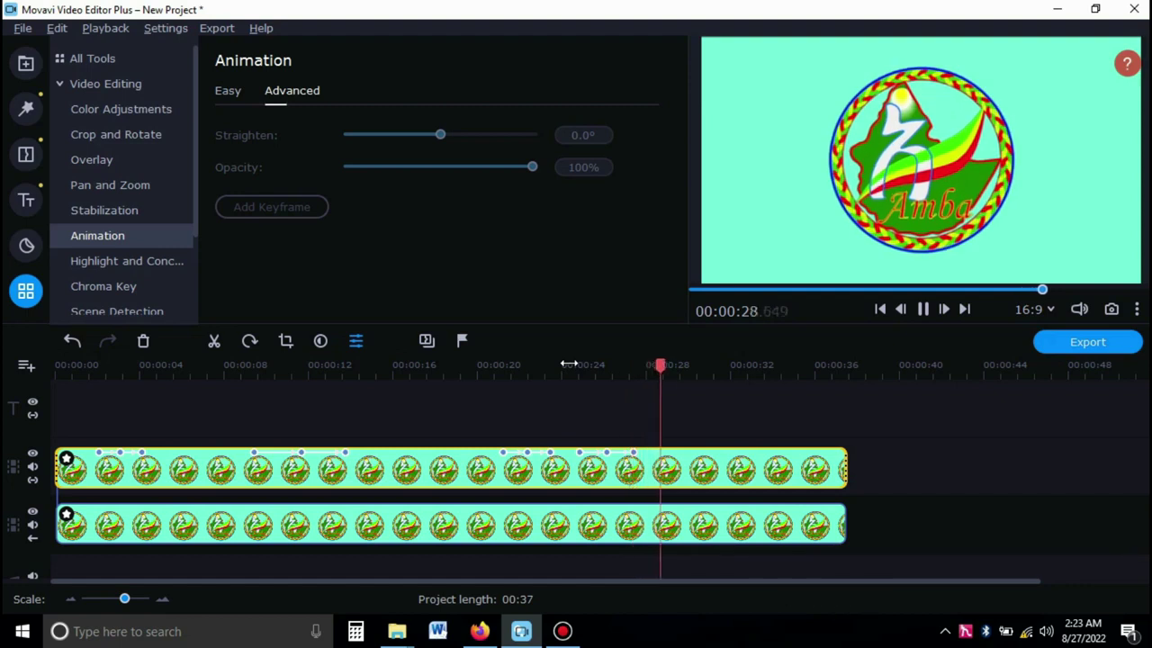
pyautogui.click(569, 365)
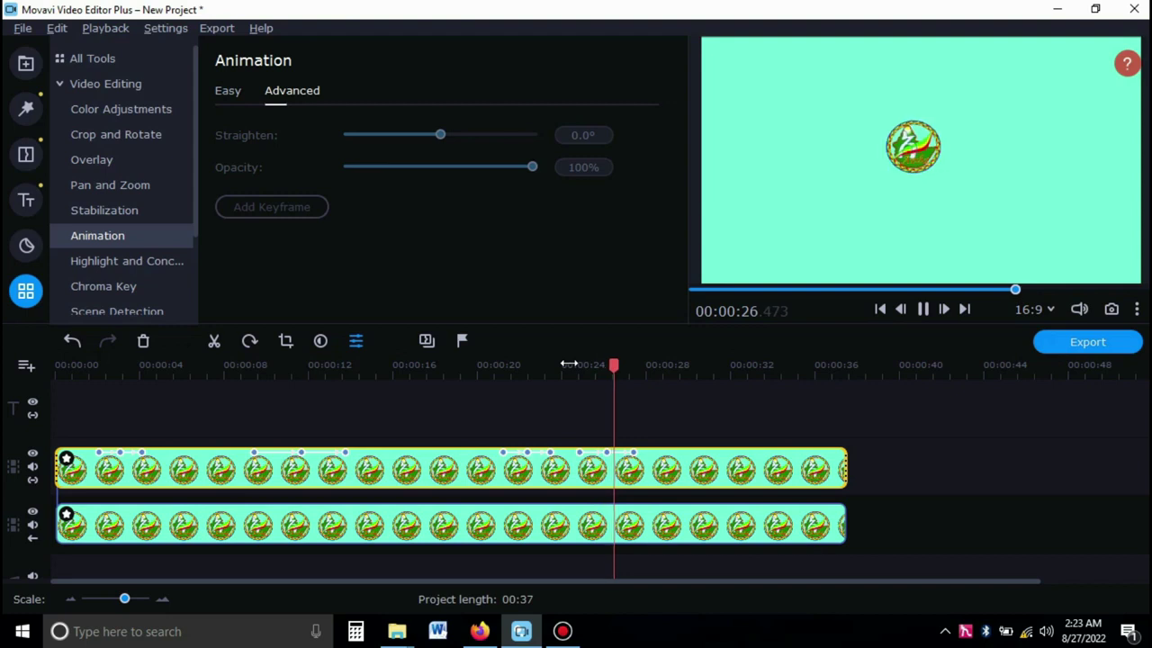
pyautogui.click(569, 364)
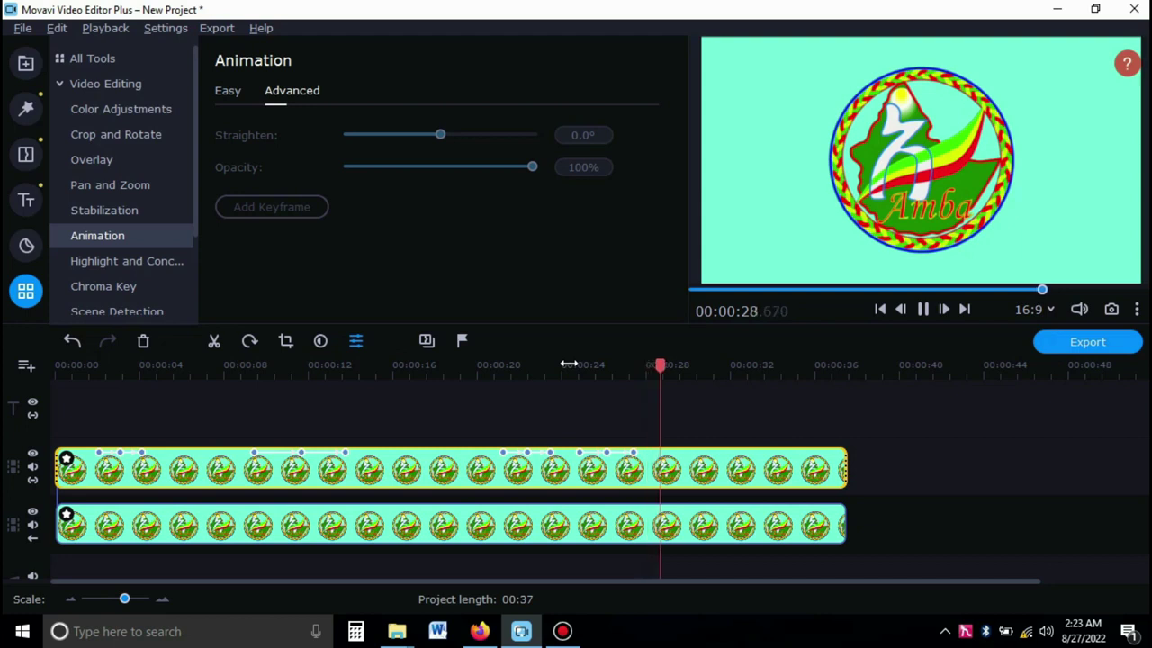
# Move the three shrink-and-grow keyframes so they start at 00:00:32.510, and play through all the logo animations
pyautogui.press('End')
pyautogui.moveTo(708, 365); pyautogui.dragTo(796, 364)
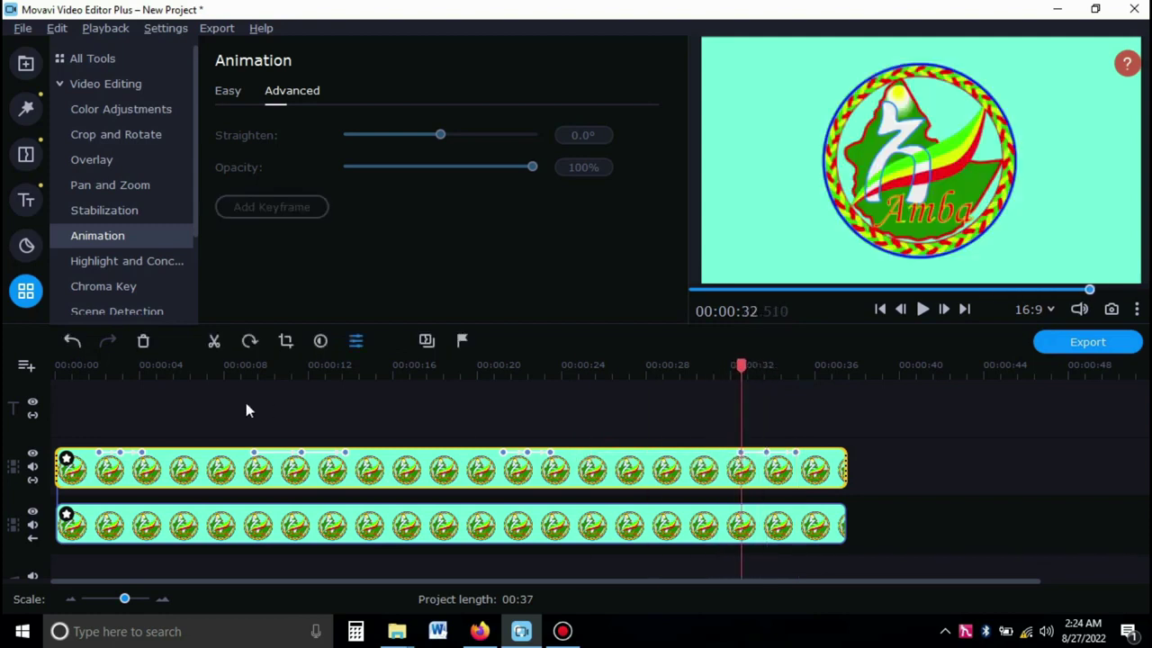
pyautogui.click(262, 367)
pyautogui.press('space')
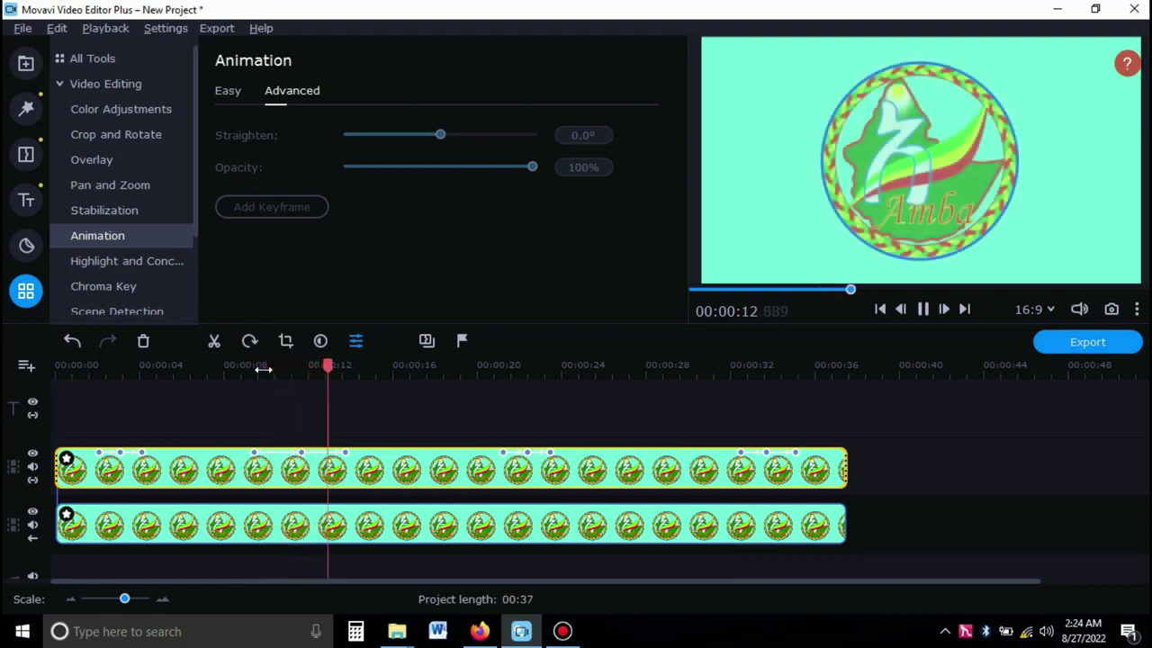
pyautogui.click(101, 367)
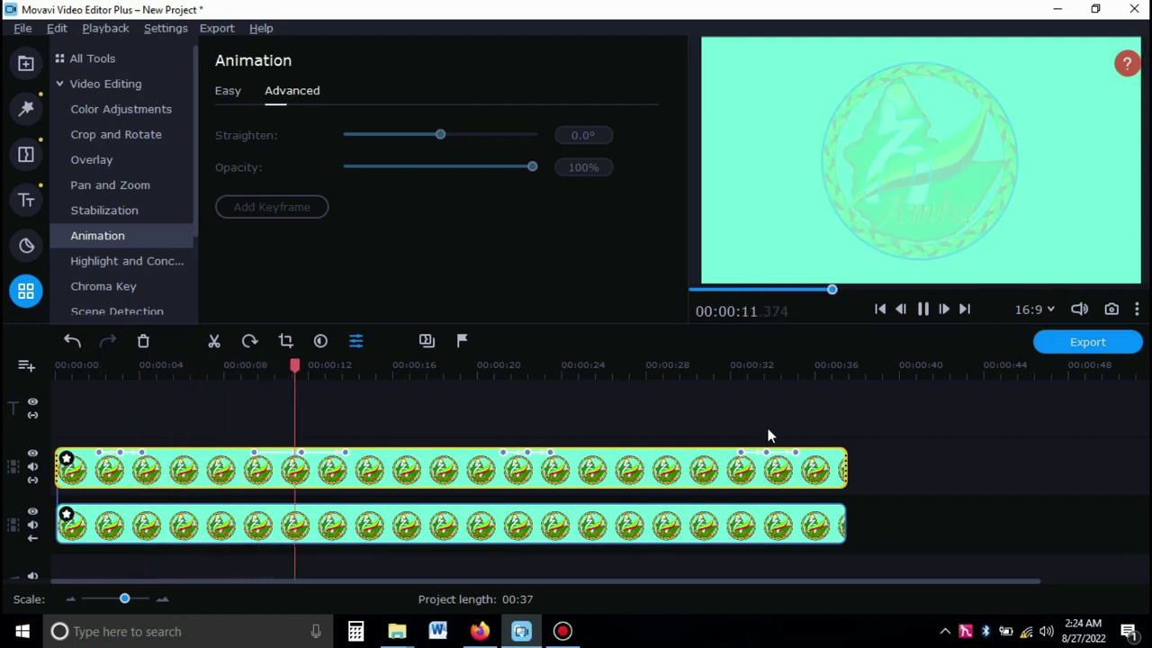
pyautogui.click(736, 377)
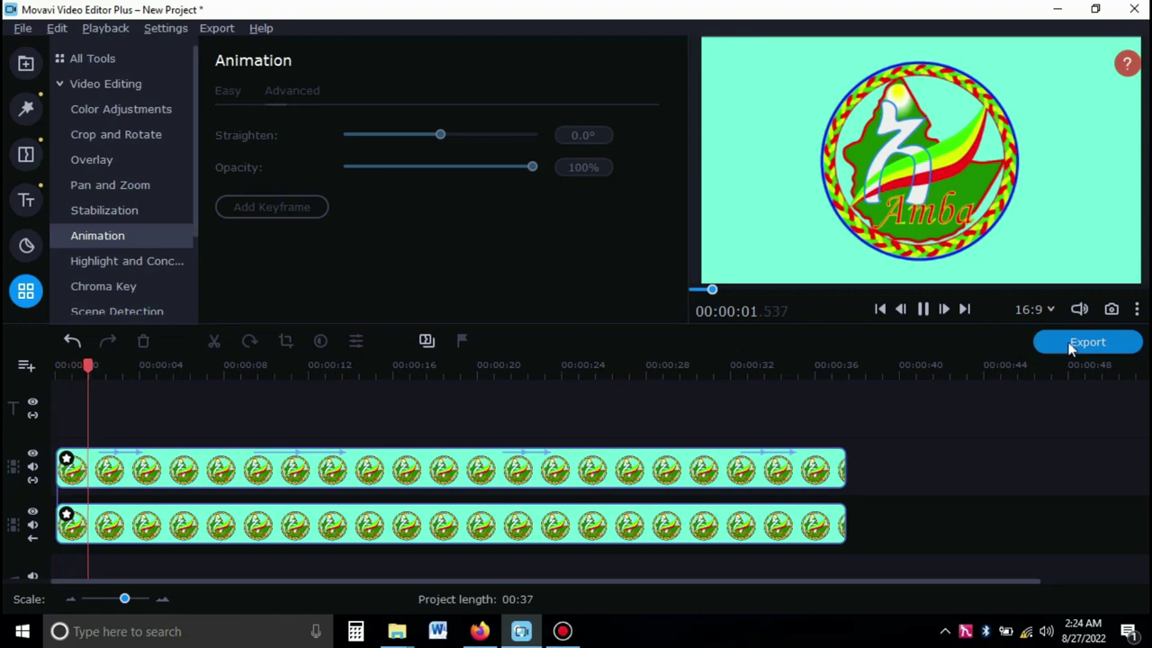
pyautogui.click(923, 309)
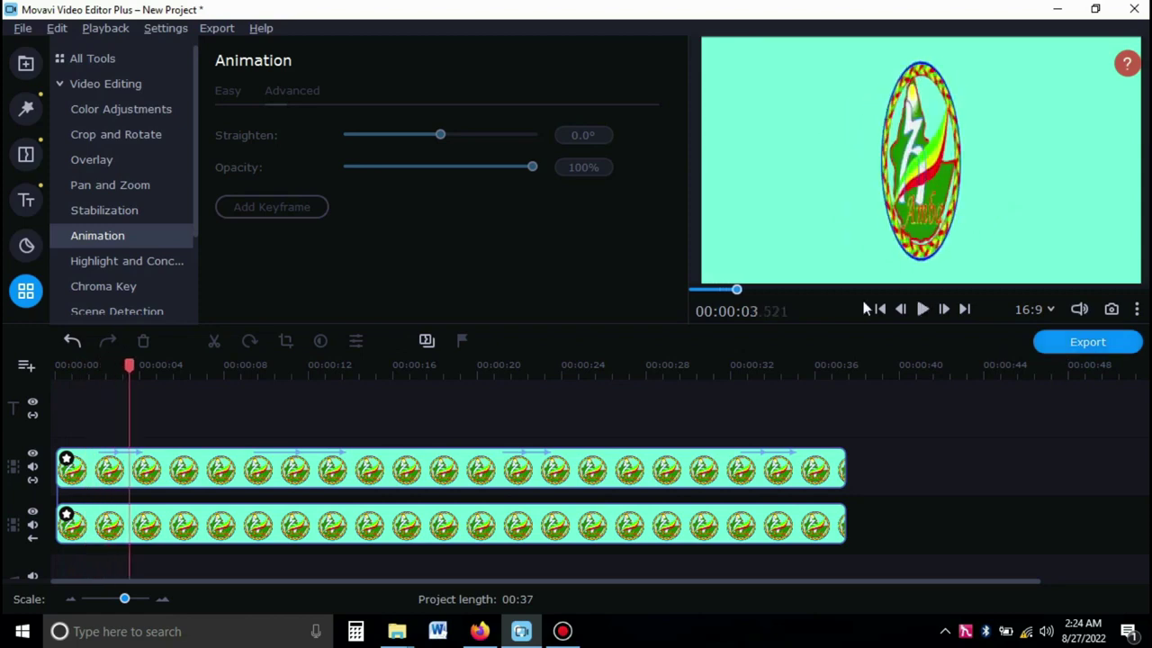
# Save the project as Animated Logo in the Projects folder
pyautogui.hotkey('ctrl', 's')
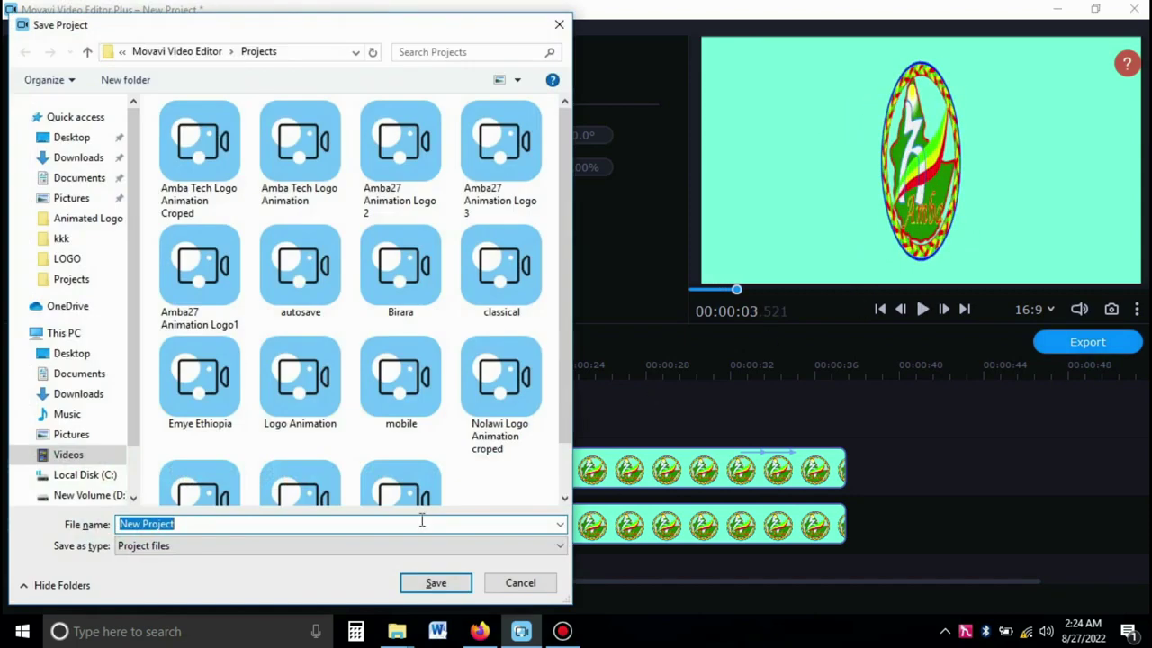
pyautogui.write('A')
pyautogui.press('BackSpace')
pyautogui.write('Animated Logo')
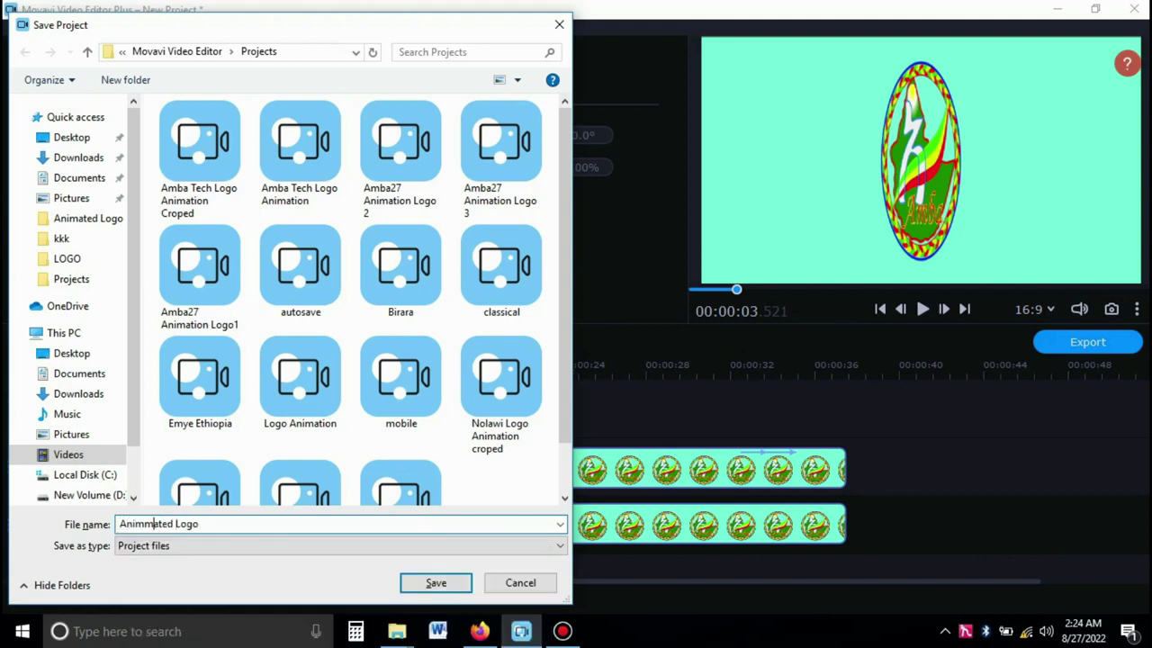
pyautogui.click(441, 585)
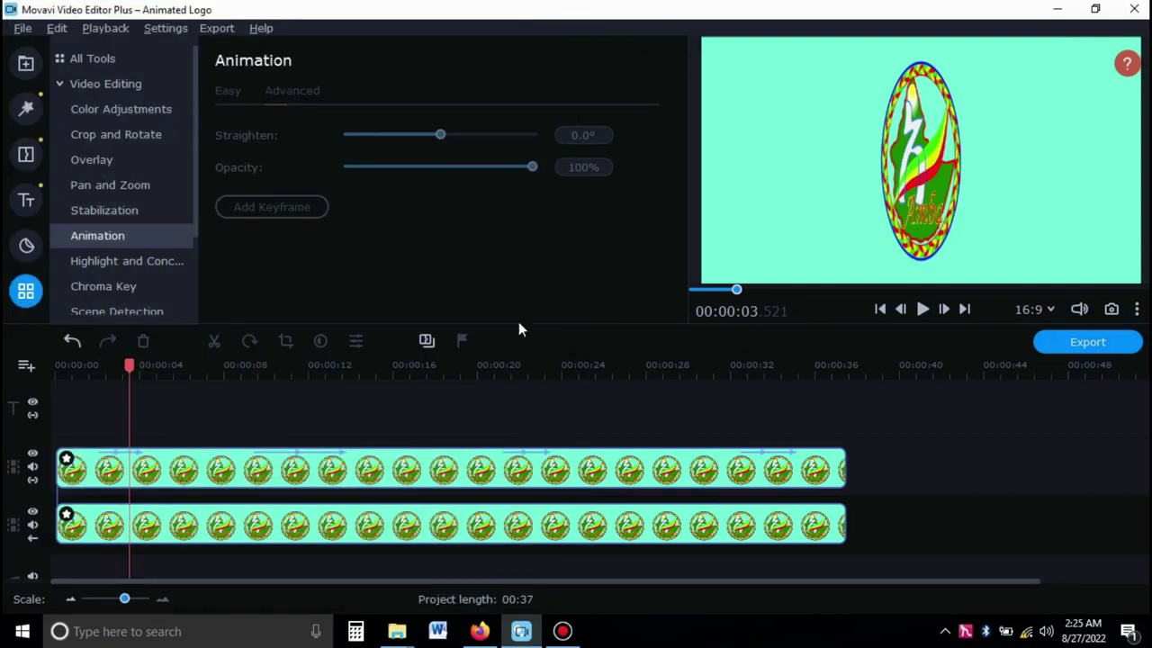
# Export the video to the Desktop as an MP4 titled Animated Logo in Highest quality, and open the exported file
pyautogui.click(1076, 347)
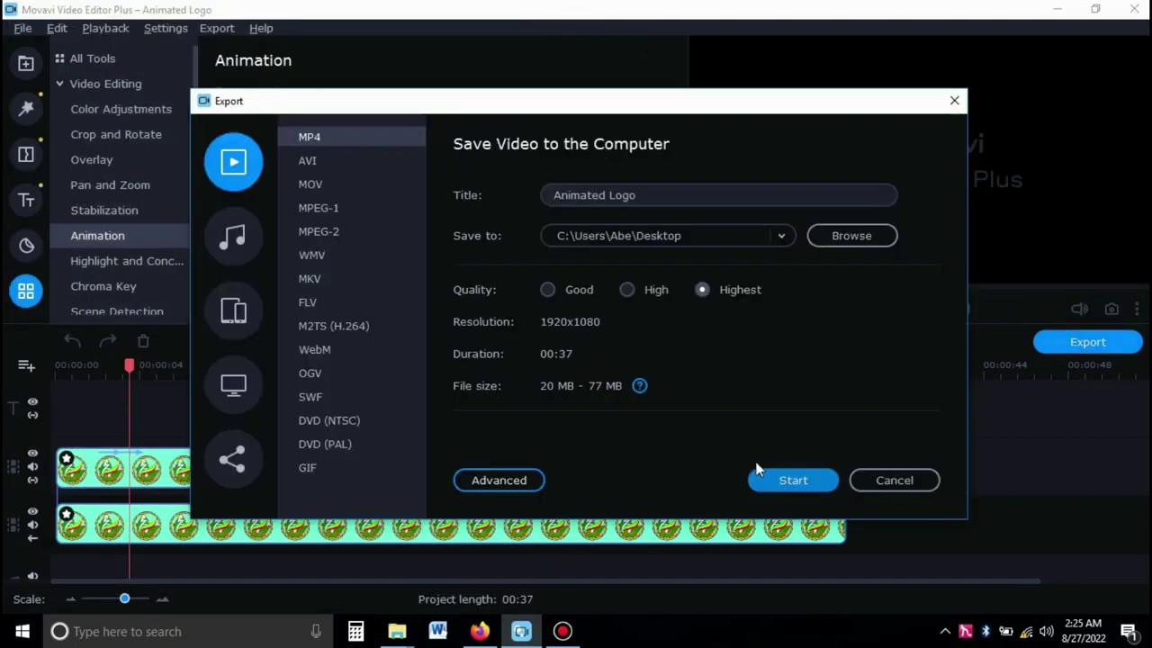
pyautogui.click(772, 481)
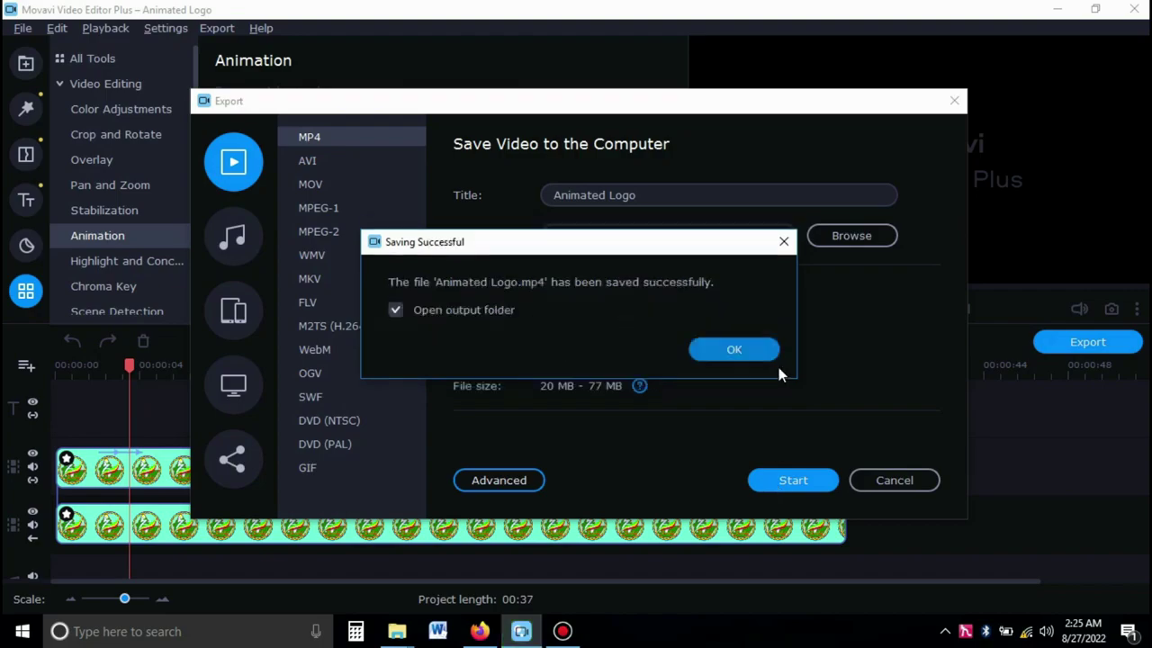
pyautogui.click(746, 353)
pyautogui.doubleClick(558, 329)
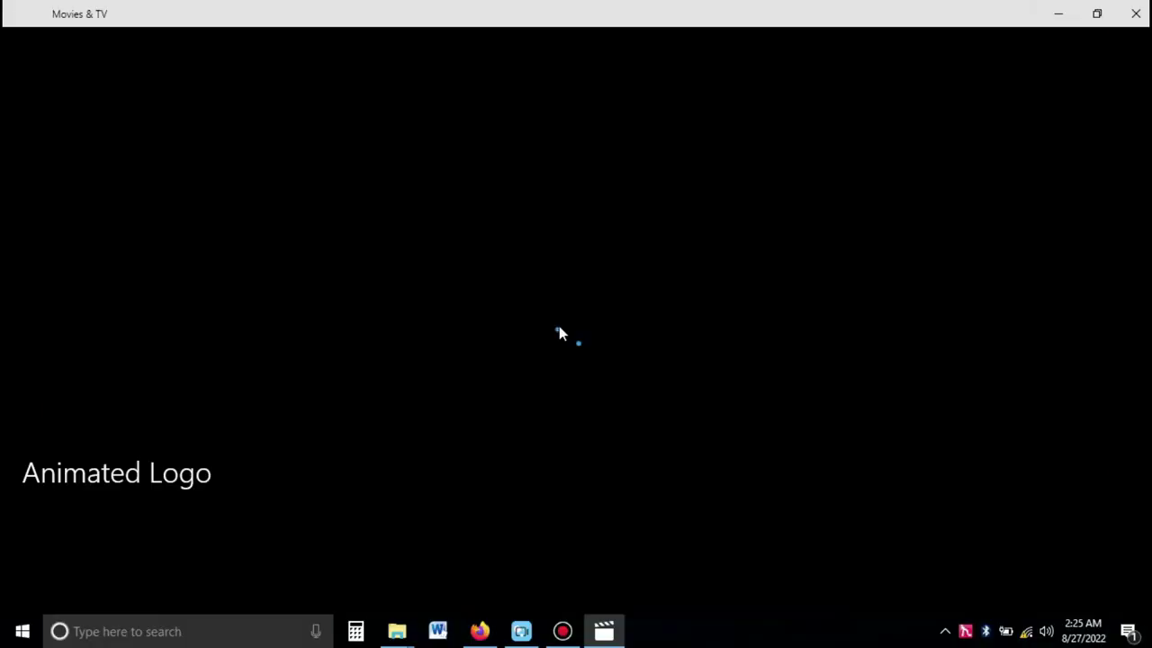